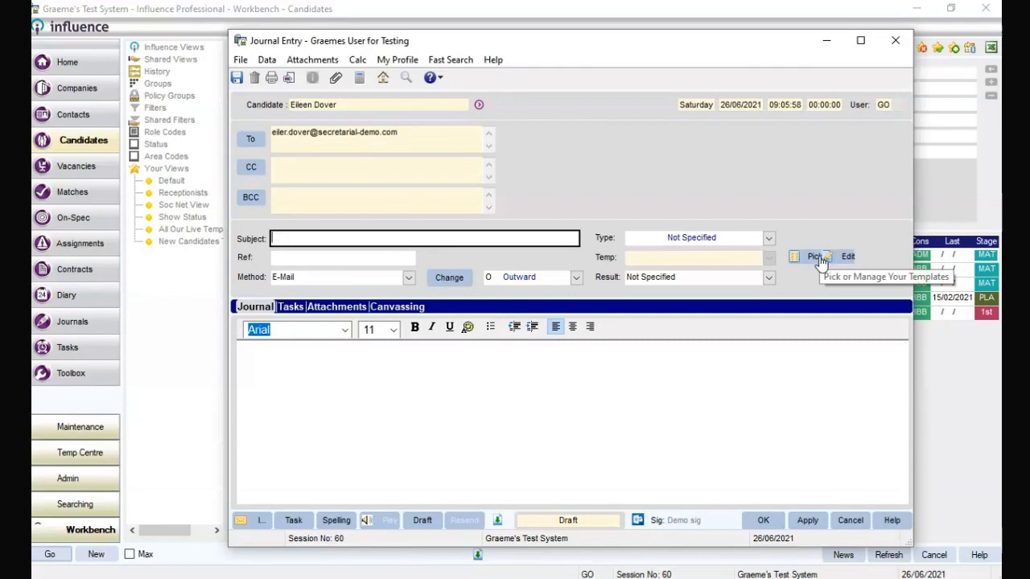
# Step: Set the journal entry type to ZCAN Candidate Templates and Emails and apply the "1) Thank You For Registering" template
pyautogui.click(769, 238)
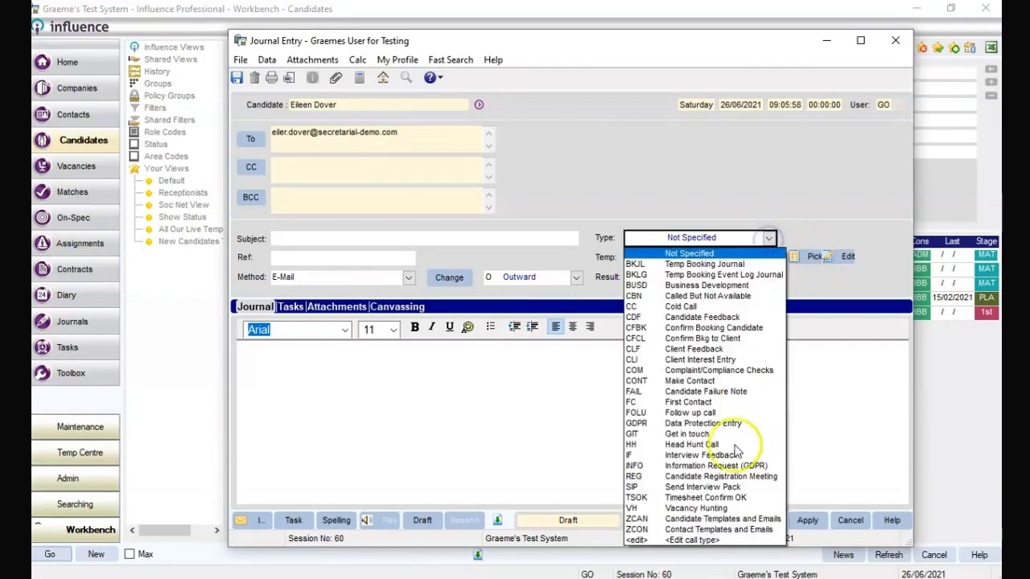
pyautogui.click(722, 519)
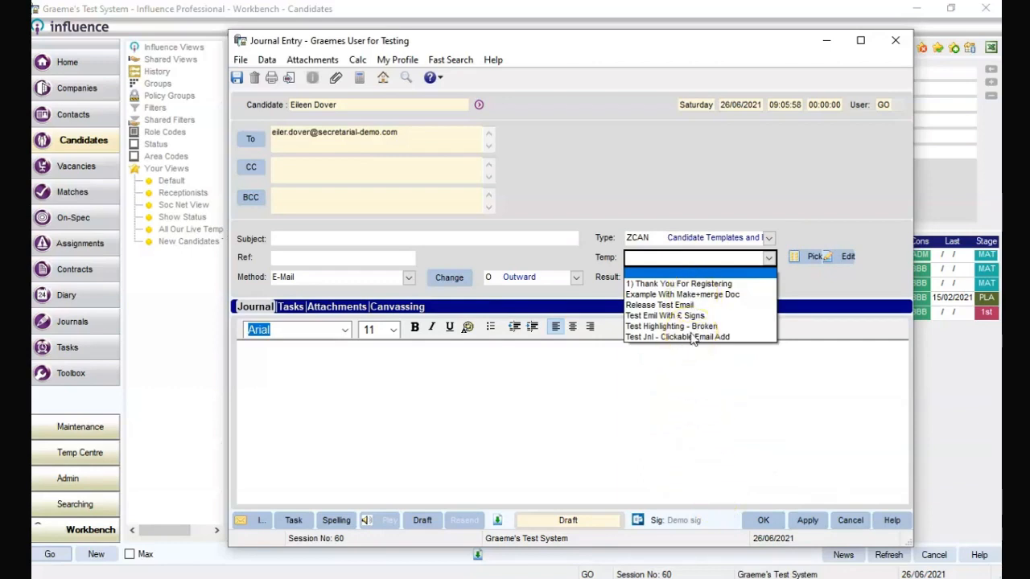
pyautogui.click(685, 283)
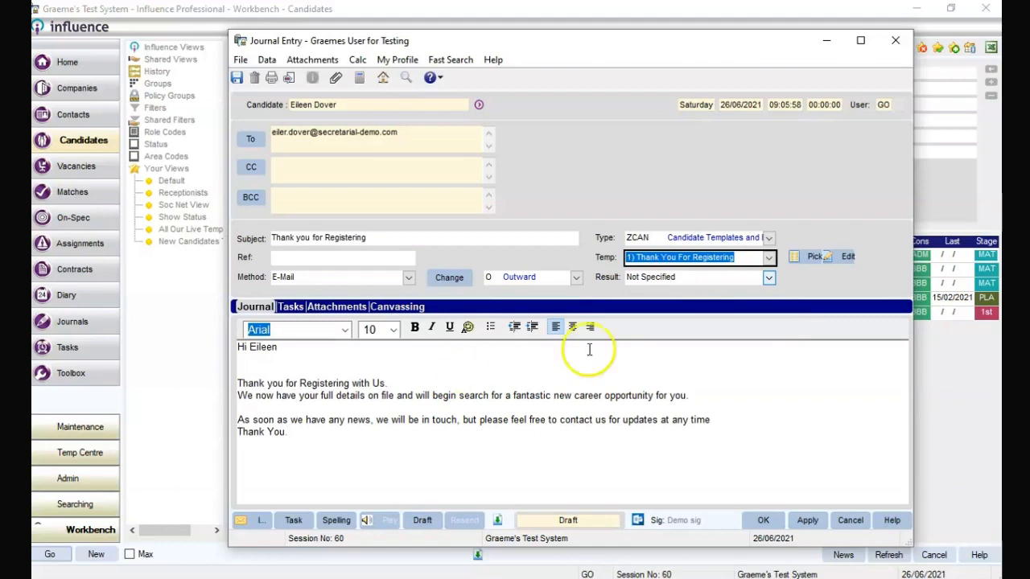
# Step: Open the applied template for editing and review its Method, Call Type and Where scenario settings
pyautogui.click(848, 257)
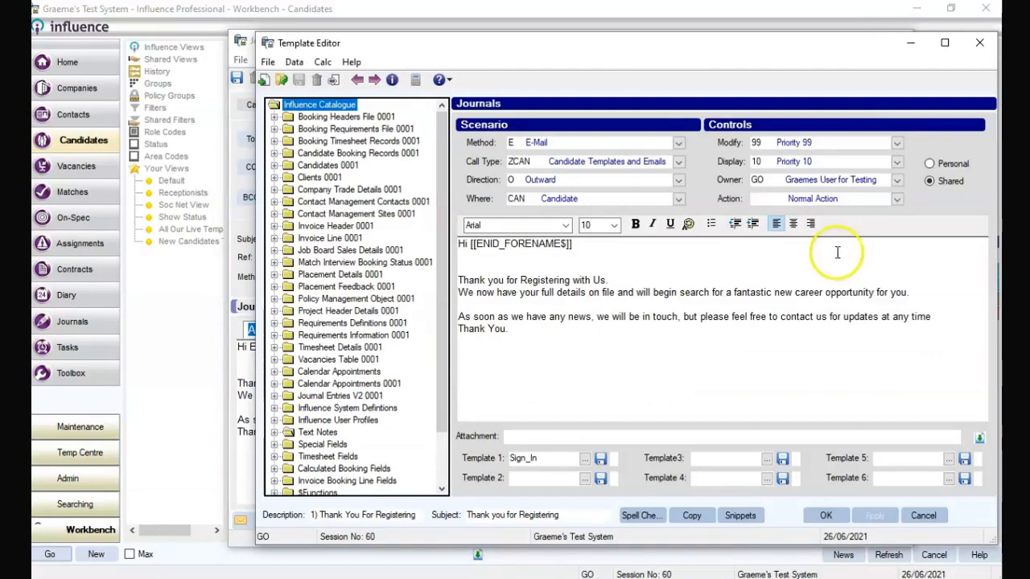
pyautogui.click(609, 143)
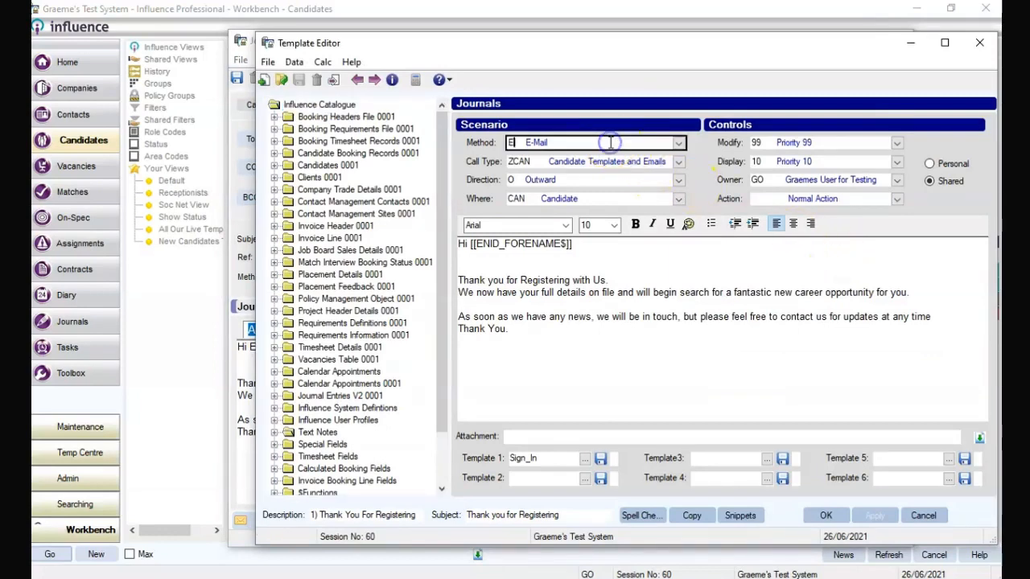
pyautogui.click(605, 162)
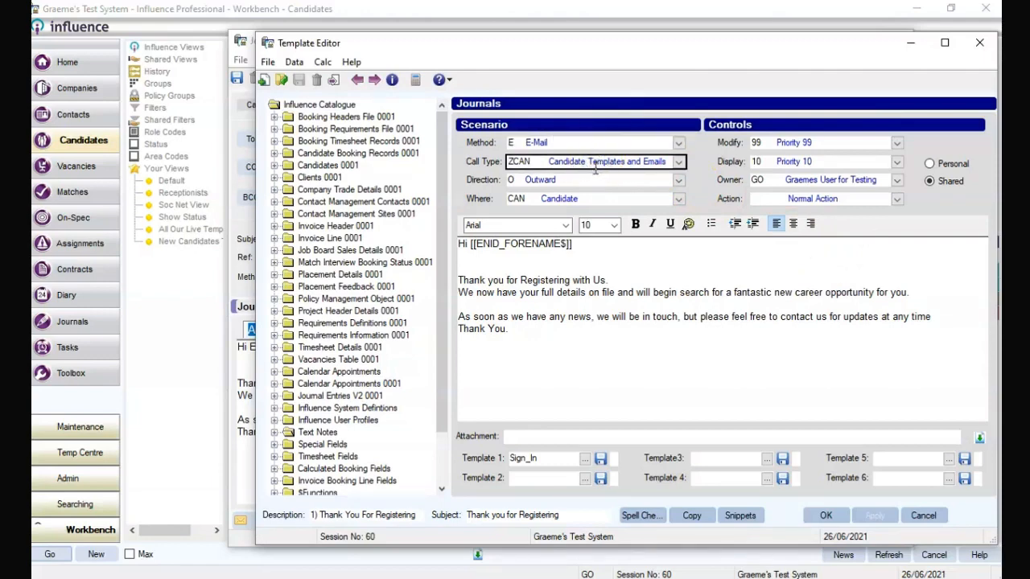
pyautogui.click(583, 198)
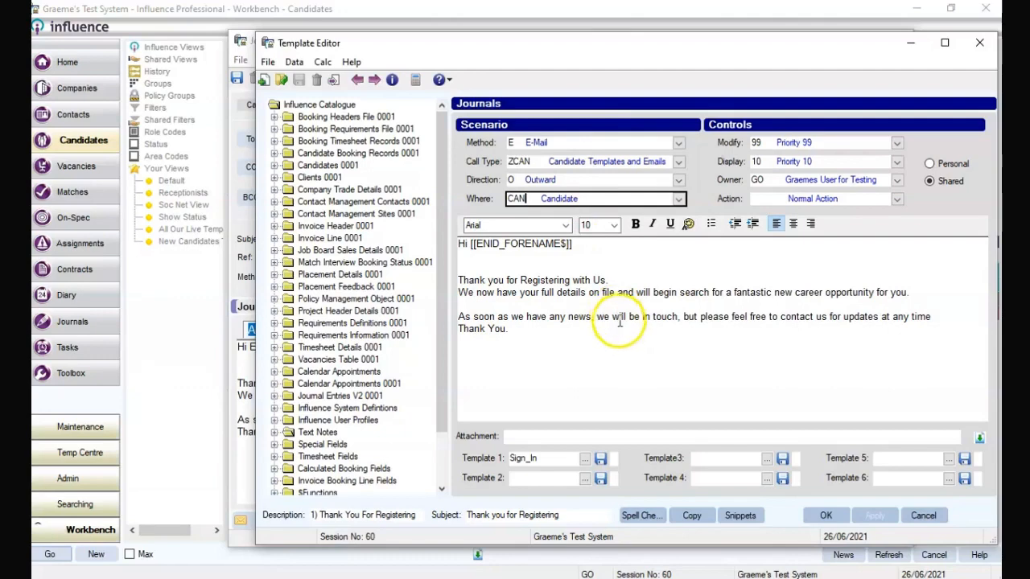
# Step: Copy the template, giving the copy the description "Sorry You Are Leaving Us" and the subject "Sorry you are leaving us"
pyautogui.click(694, 516)
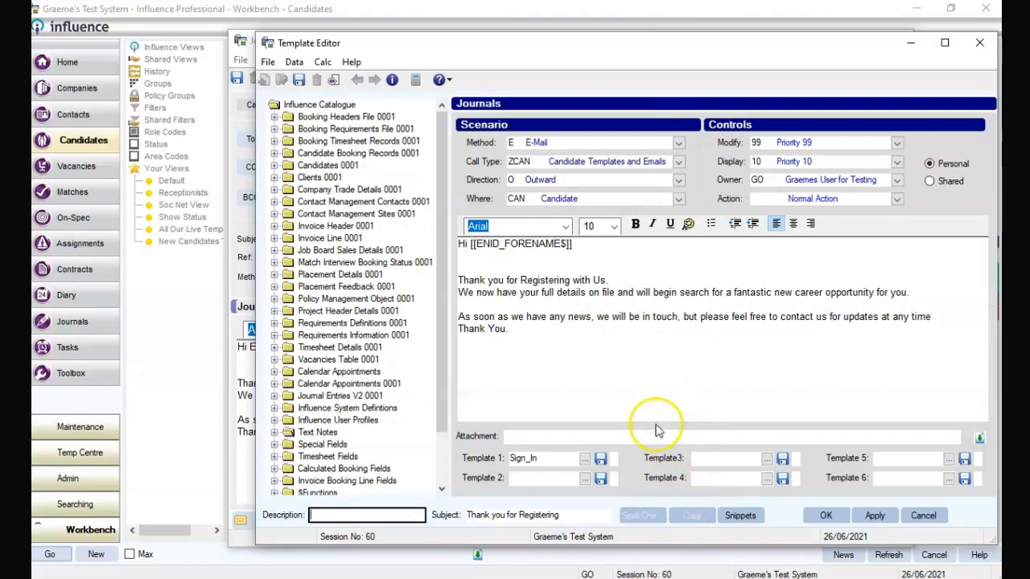
pyautogui.click(359, 515)
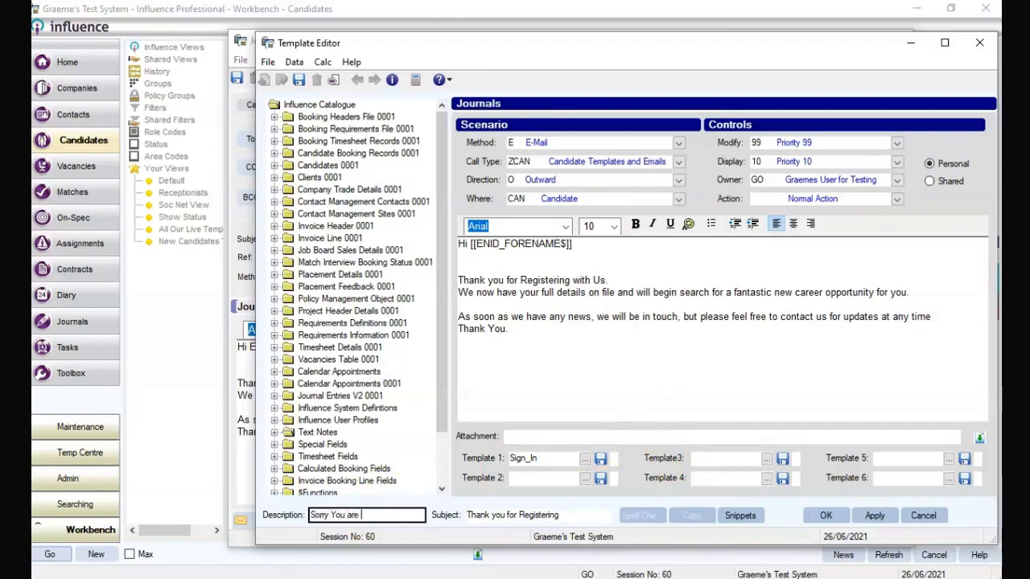
pyautogui.press('Tab')
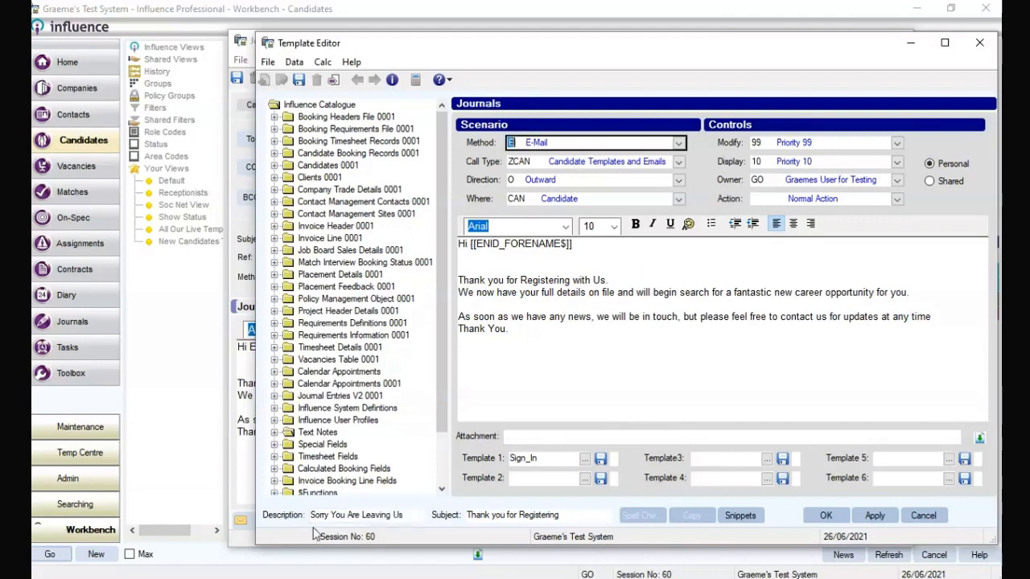
pyautogui.click(585, 513)
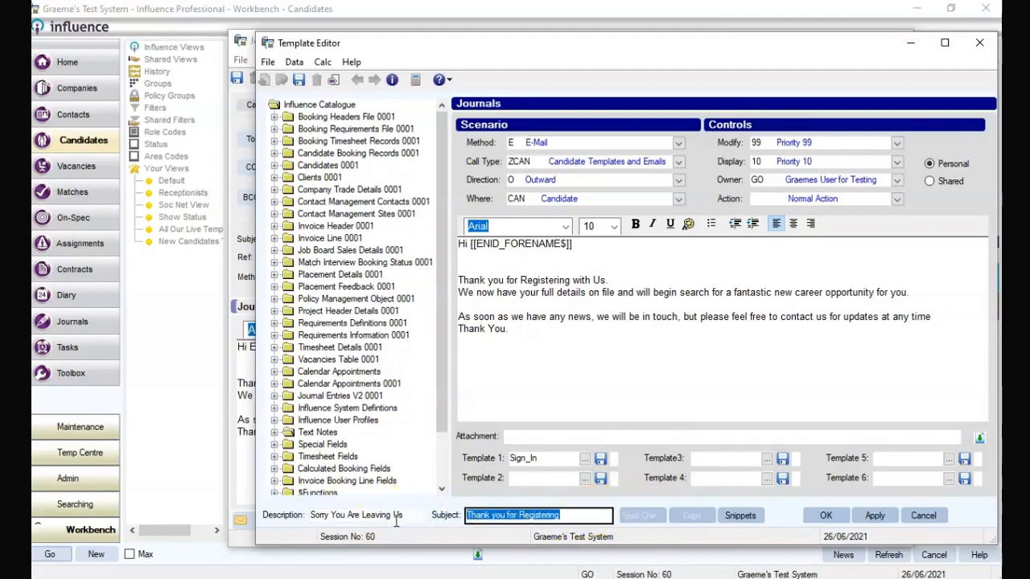
pyautogui.write('Sorry you are')
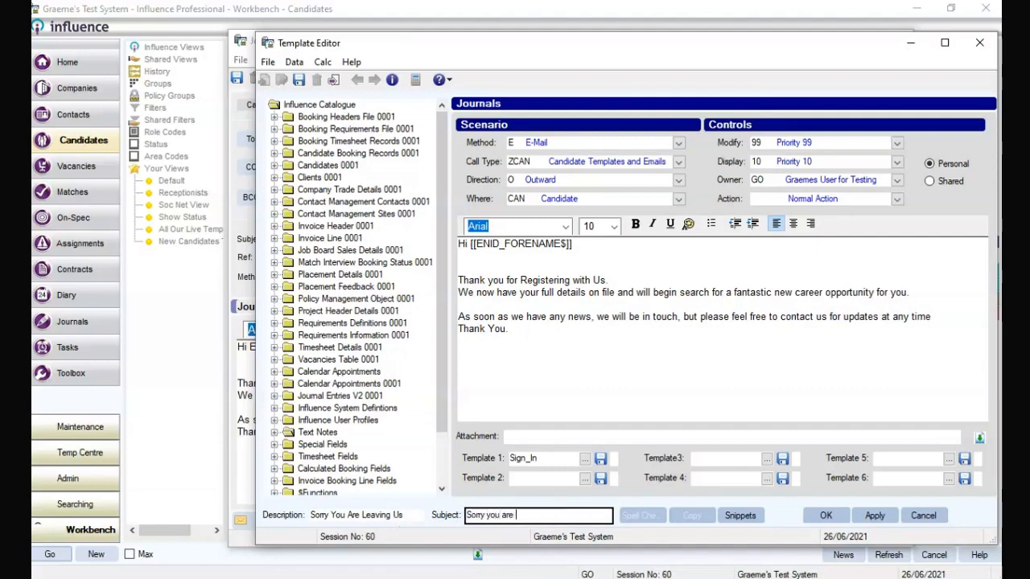
pyautogui.write(' leaving us')
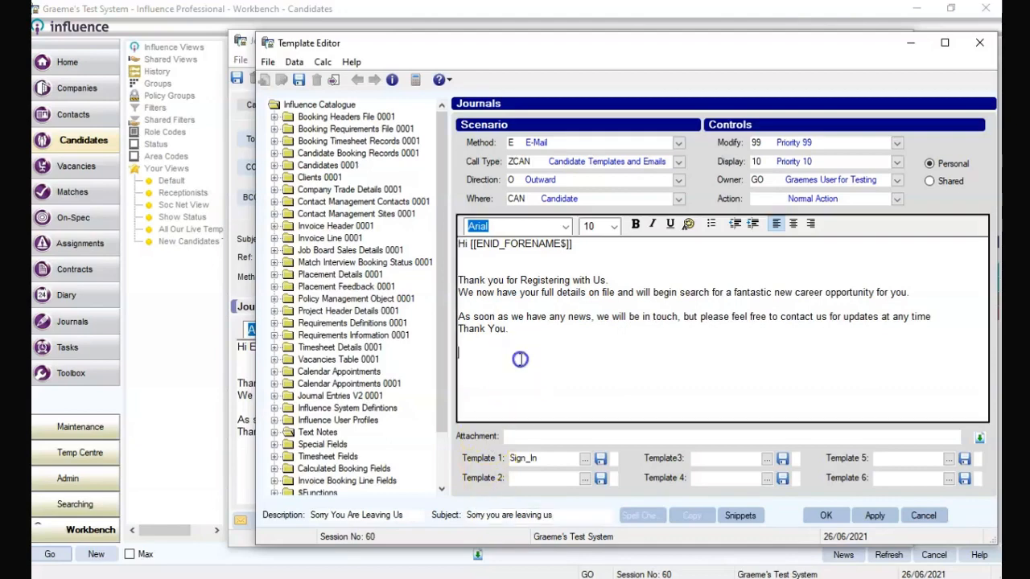
# Step: Replace the template's body with the copied "We are sorry you wish to leave us" text and add a blank line above it
pyautogui.moveTo(519, 358); pyautogui.dragTo(460, 242)
pyautogui.press('Delete')
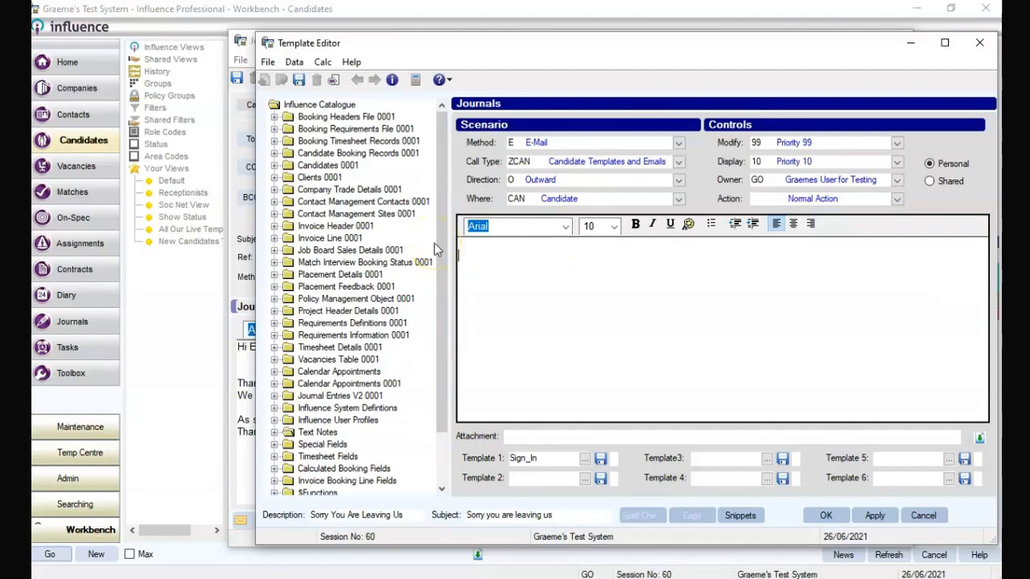
pyautogui.hotkey('ctrl', 'v')
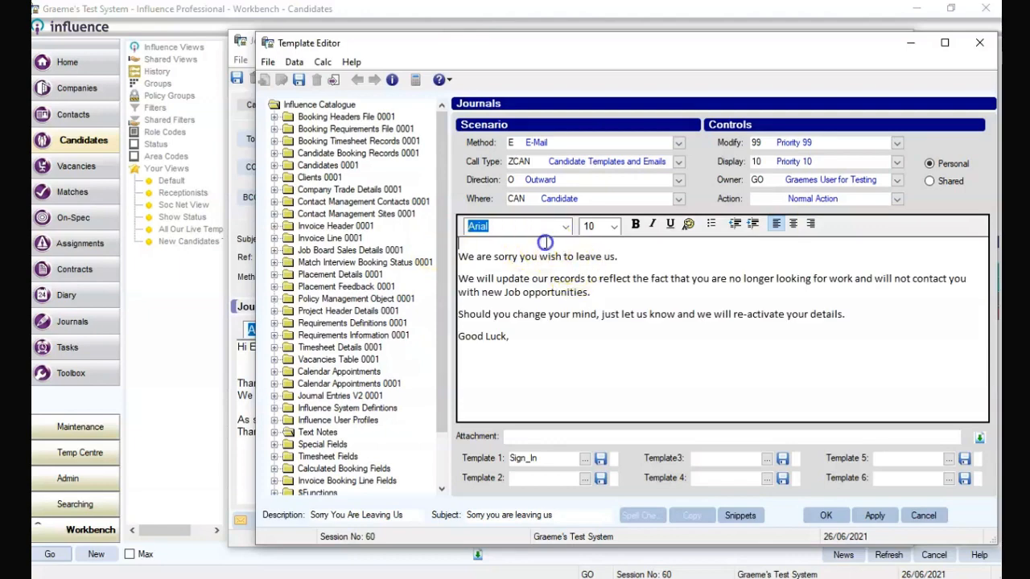
pyautogui.press('Return')
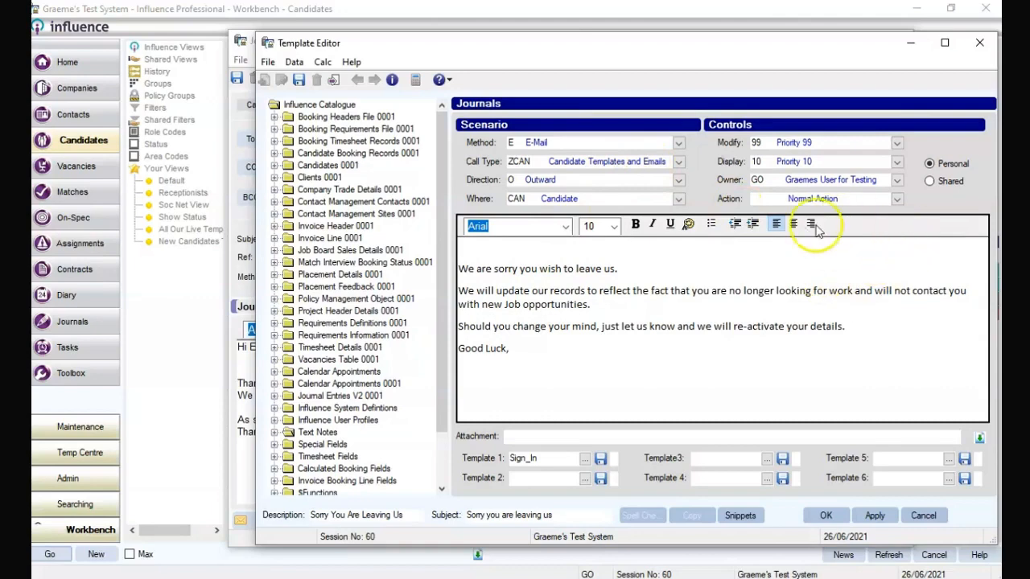
# Step: Save the new template and change its access from Personal to Shared
pyautogui.click(876, 514)
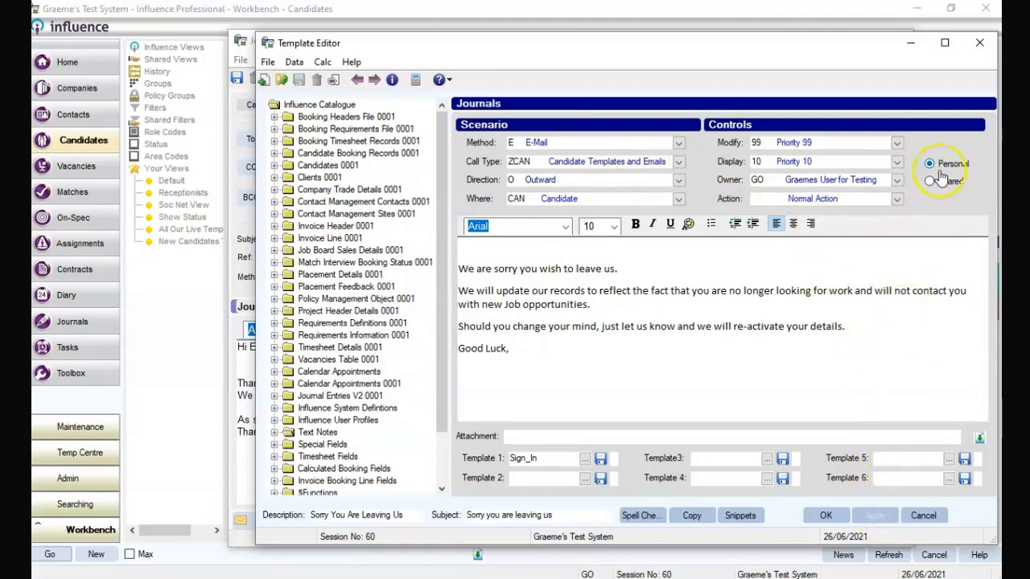
pyautogui.click(841, 179)
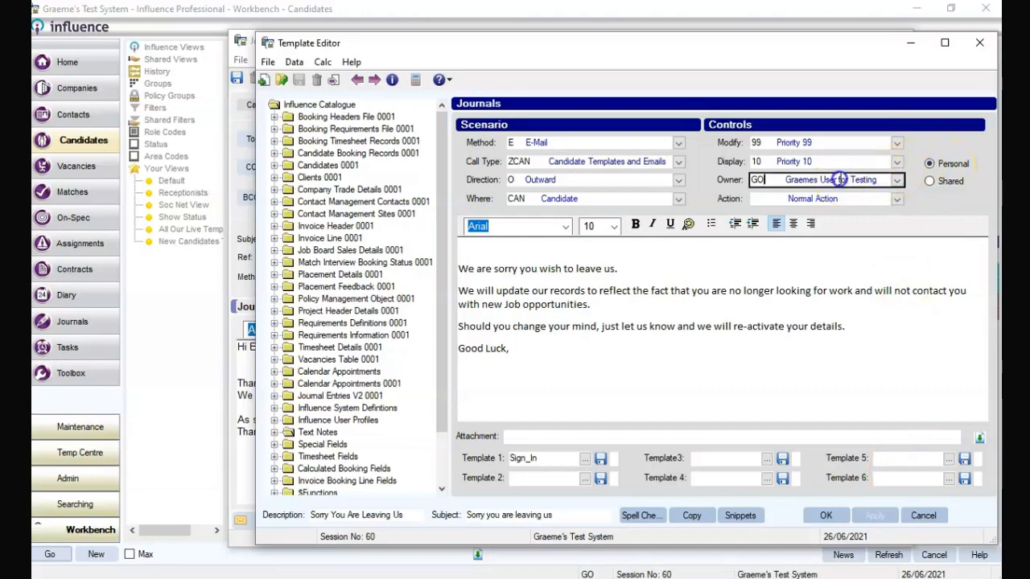
pyautogui.click(932, 182)
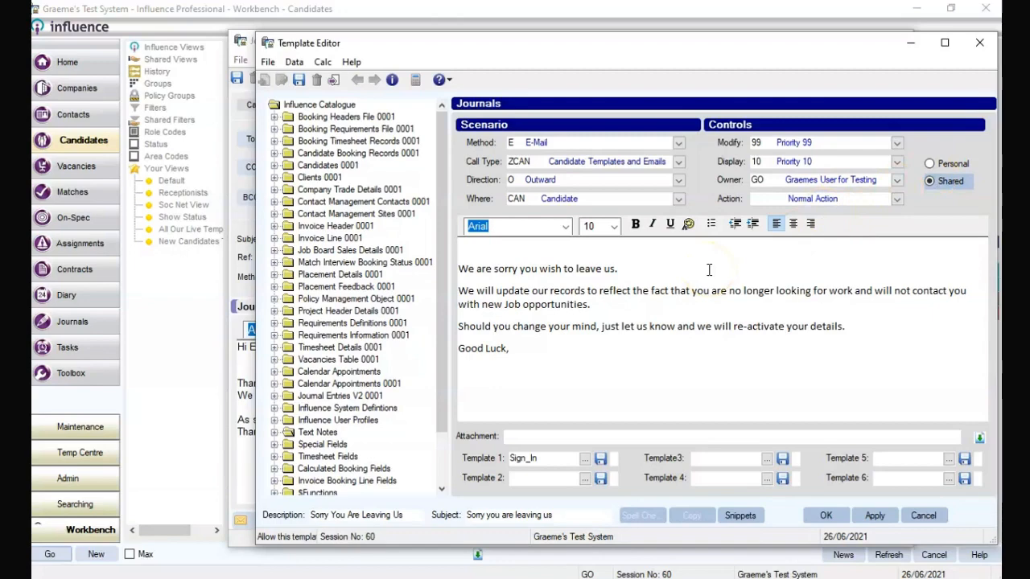
# Step: Add a "Hi" greeting above the body text, followed by the Forename merge field from the Candidates 0001 catalogue
pyautogui.click(588, 246)
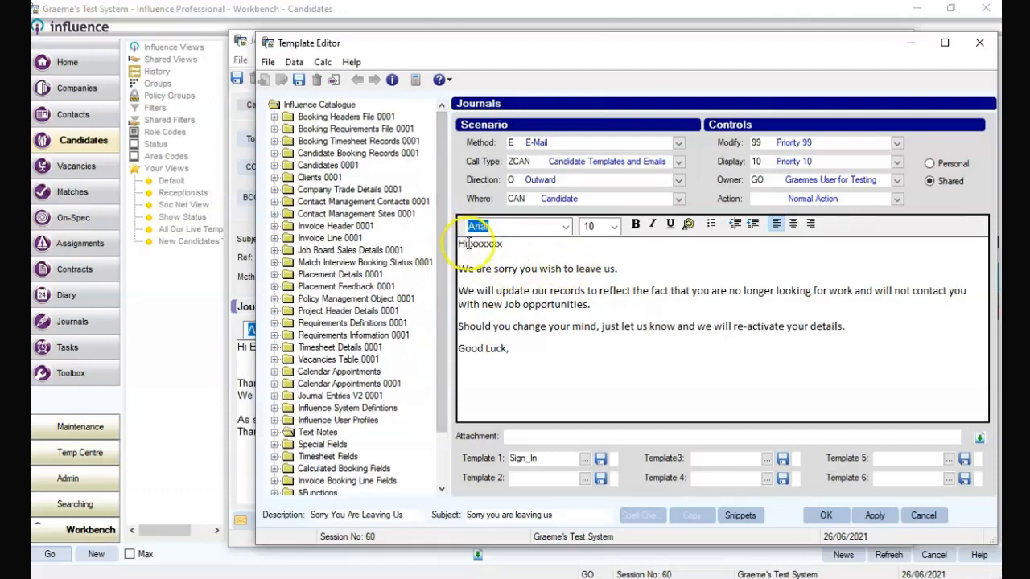
pyautogui.moveTo(471, 244); pyautogui.dragTo(508, 245)
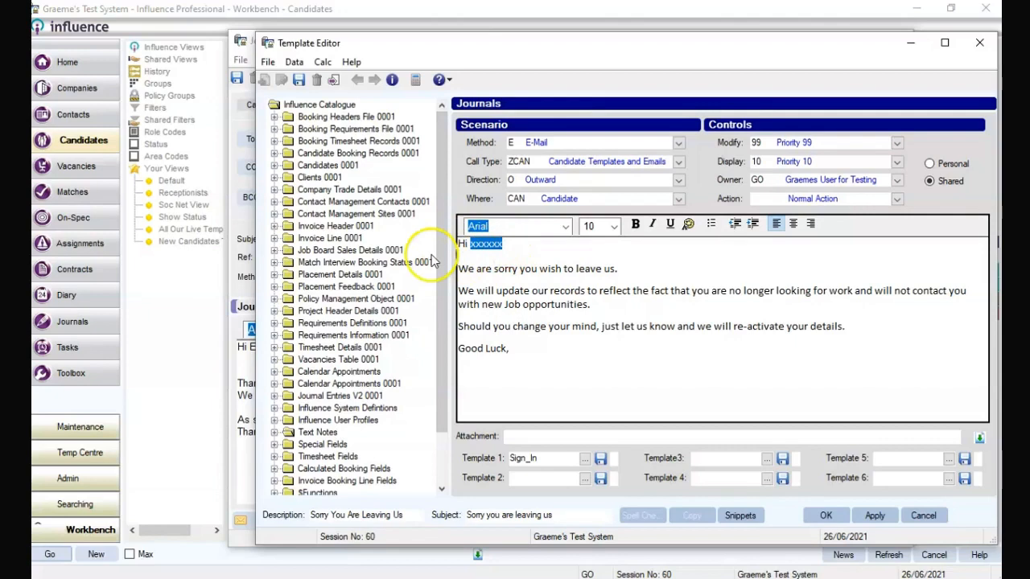
pyautogui.click(275, 168)
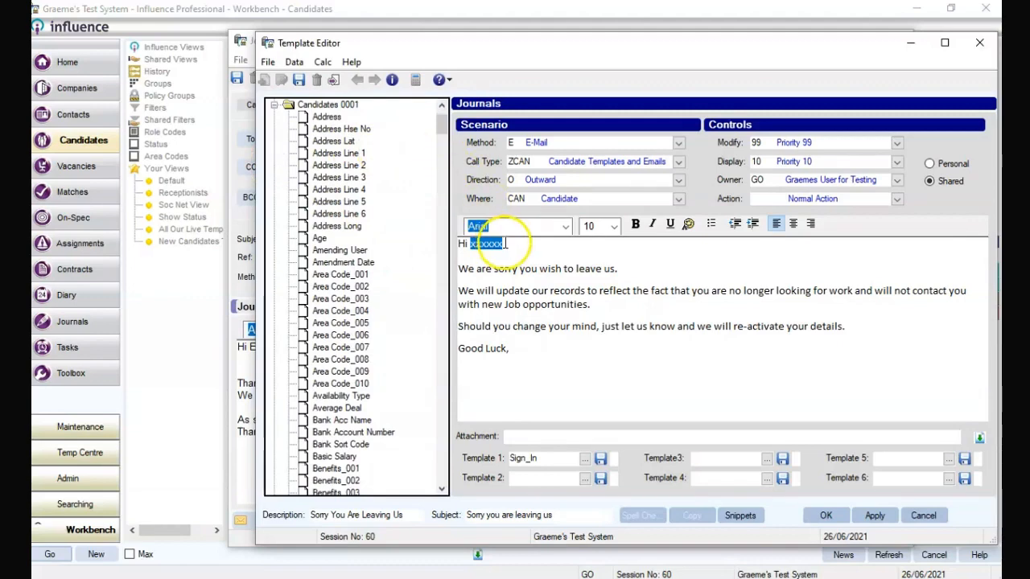
pyautogui.moveTo(444, 129); pyautogui.dragTo(460, 235)
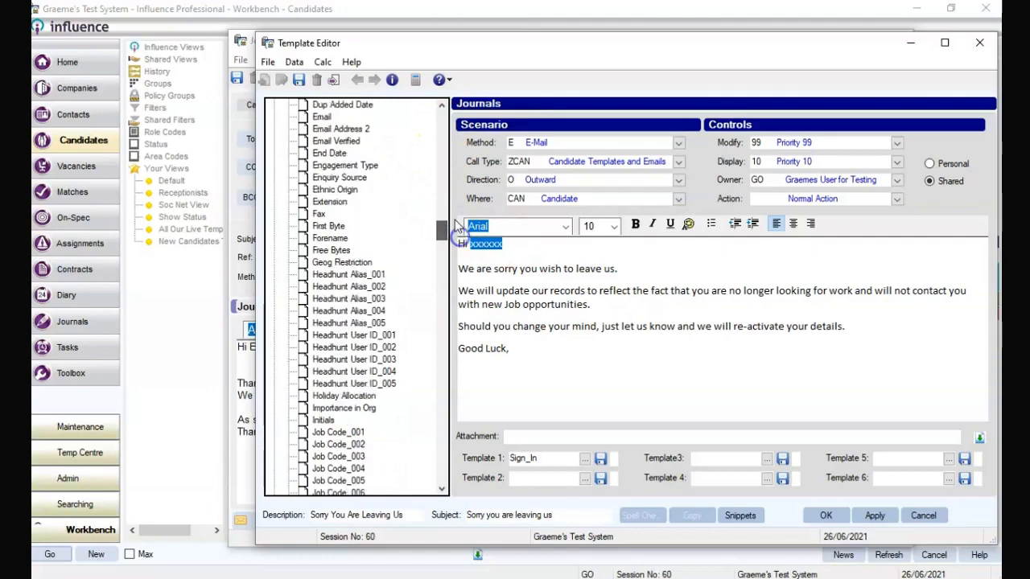
pyautogui.doubleClick(338, 240)
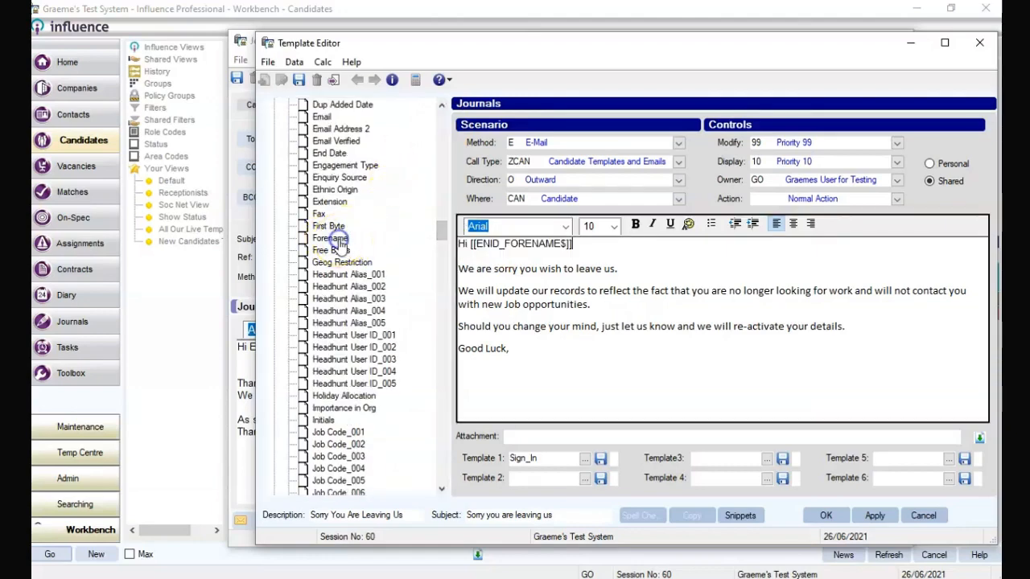
pyautogui.click(582, 245)
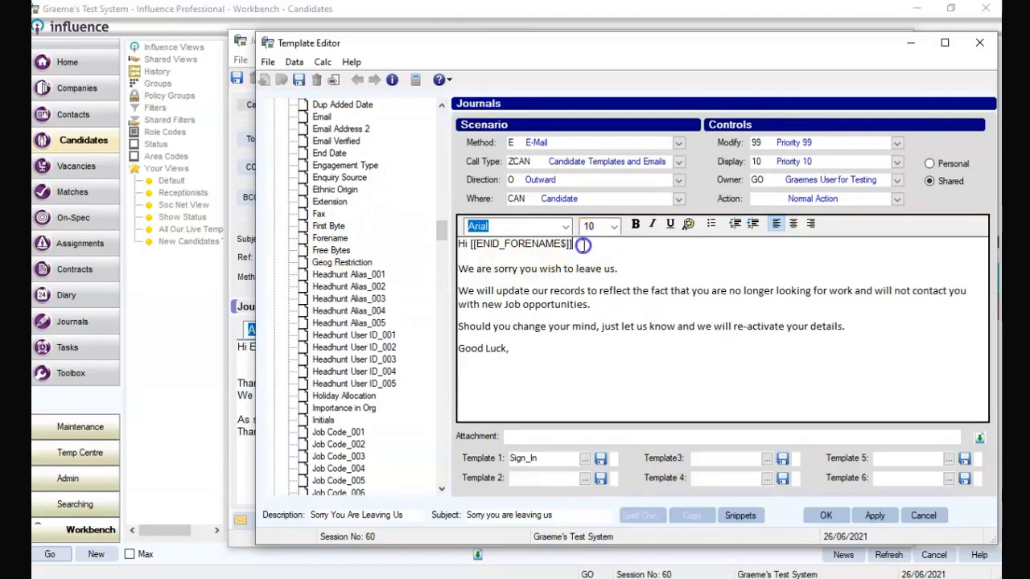
pyautogui.moveTo(582, 245); pyautogui.dragTo(470, 247)
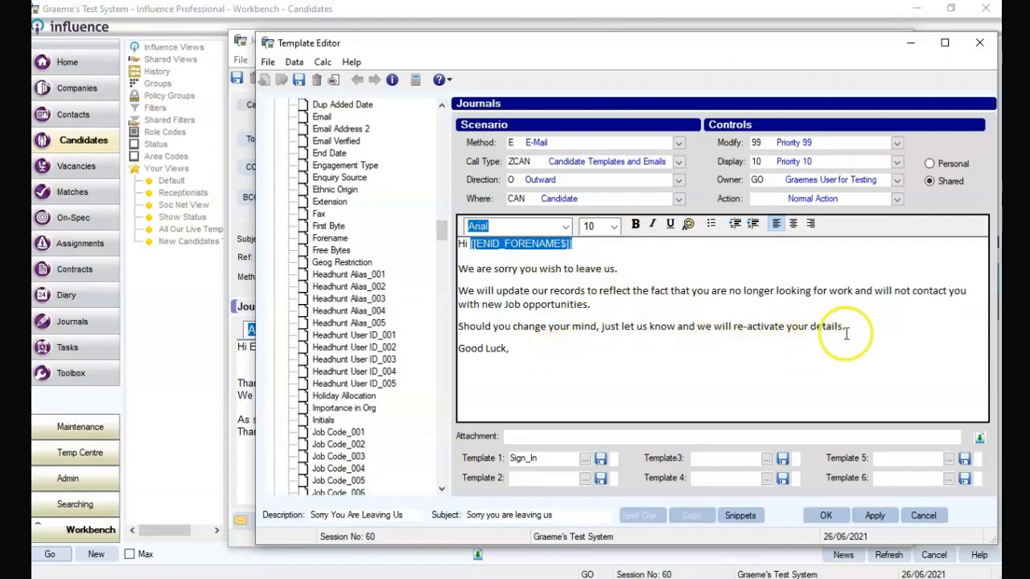
# Step: Save the template, close the editor and discard the open journal entry
pyautogui.click(874, 515)
pyautogui.click(829, 519)
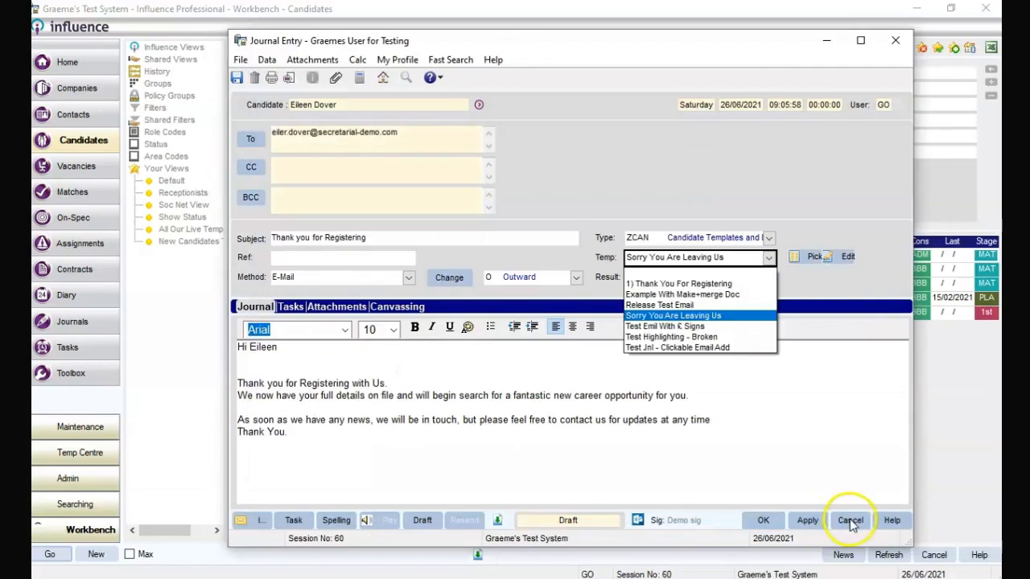
pyautogui.click(850, 520)
pyautogui.click(850, 520)
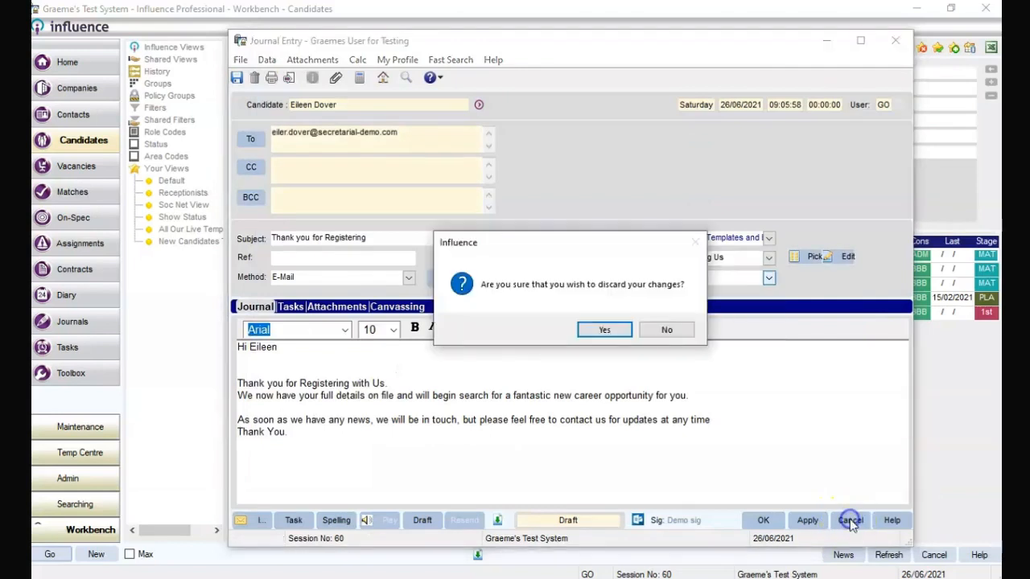
pyautogui.click(620, 330)
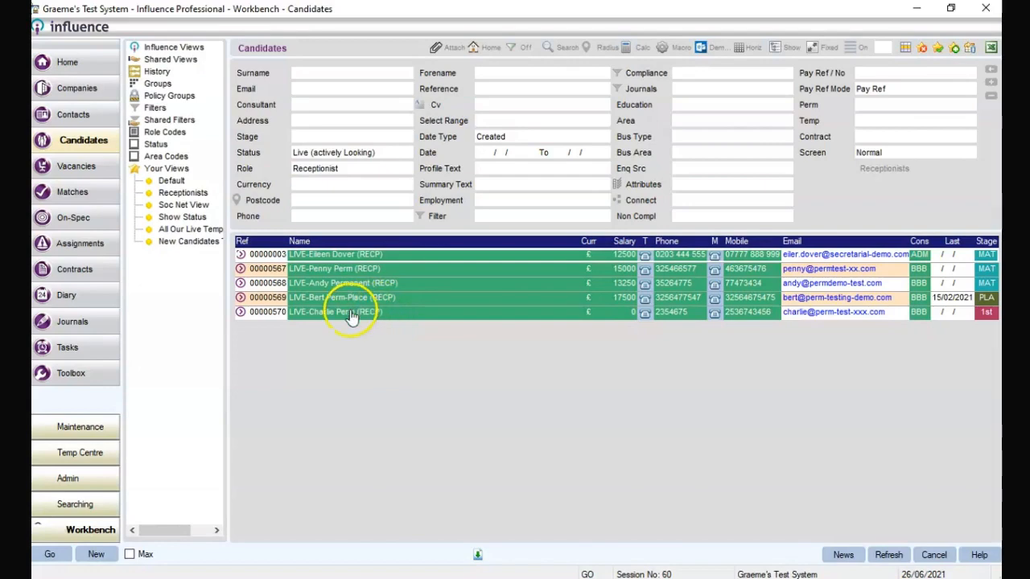
# Step: Test the "Sorry You Are Leaving Us" template in a new ZCAN email to the last listed candidate, discarding the entry after checking it
pyautogui.click(836, 312)
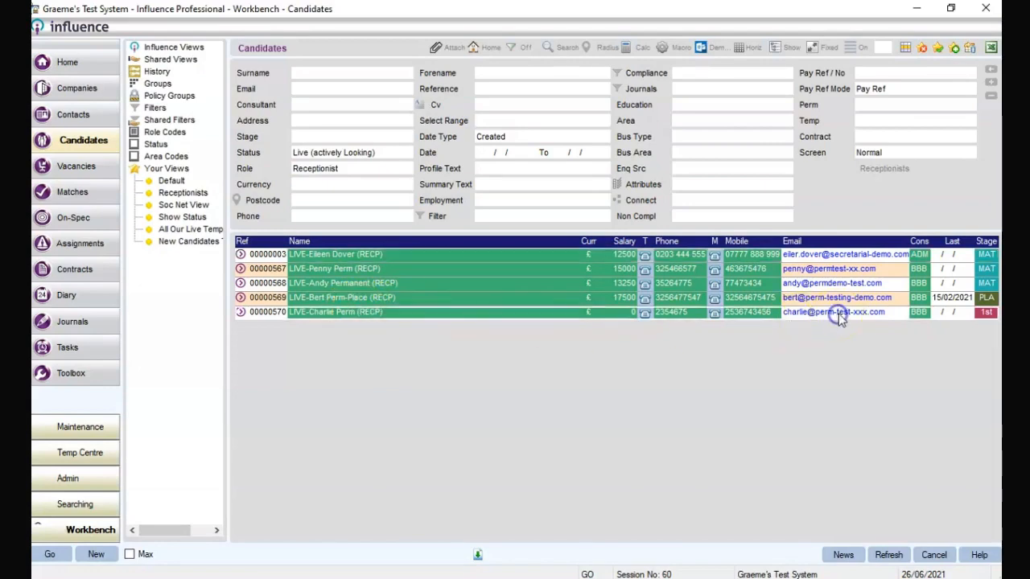
pyautogui.click(770, 238)
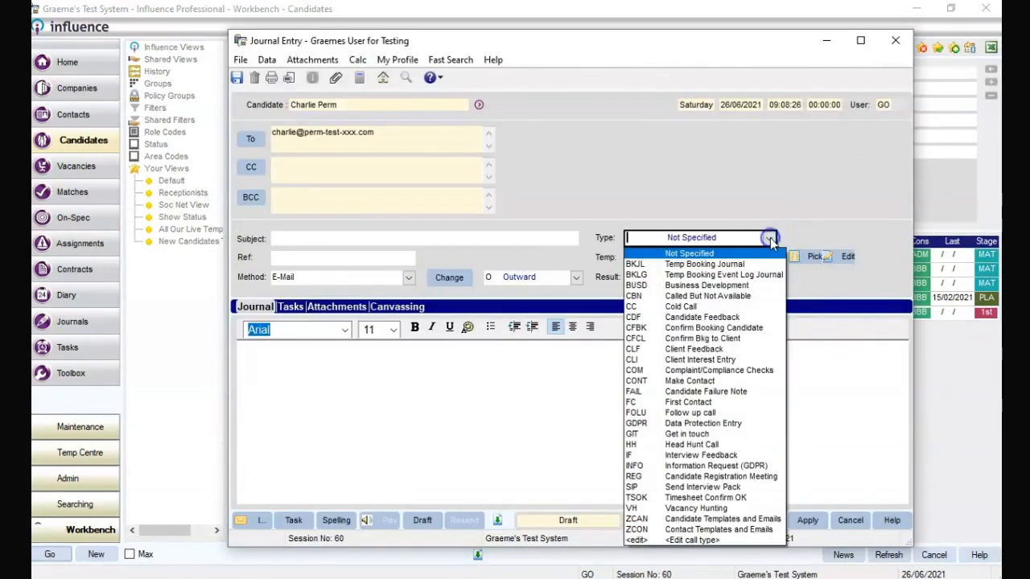
pyautogui.click(693, 519)
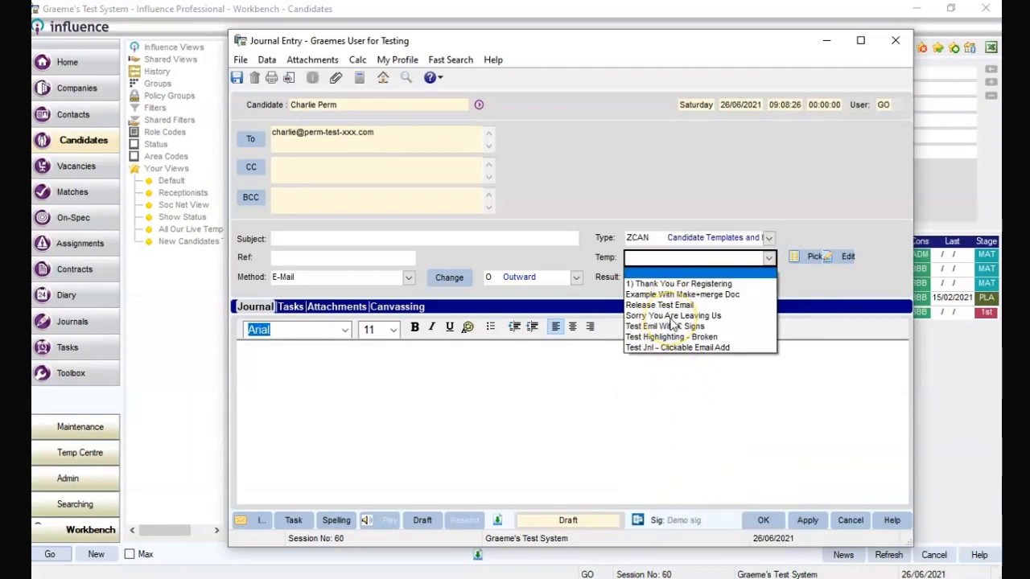
pyautogui.click(672, 315)
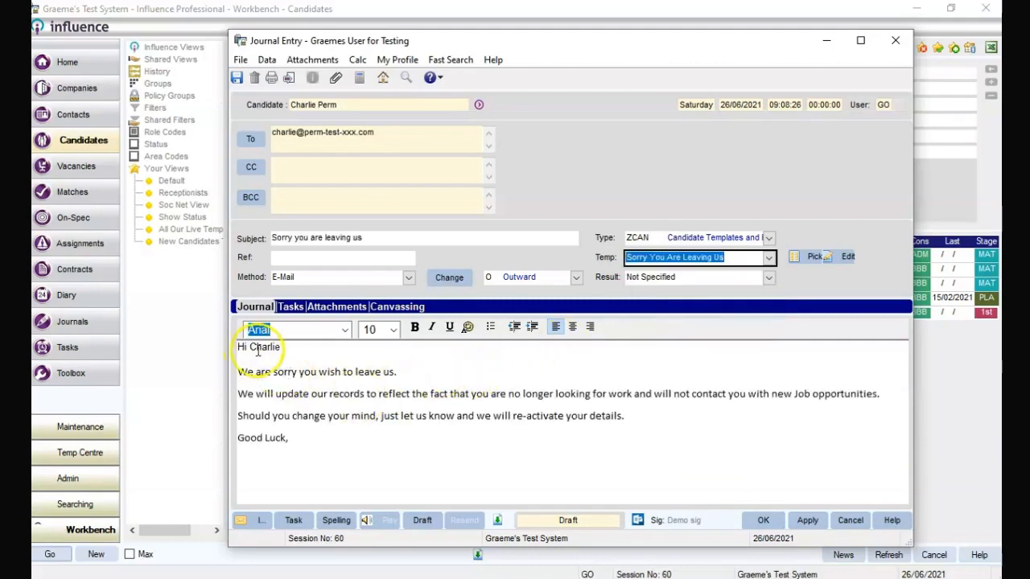
pyautogui.click(895, 41)
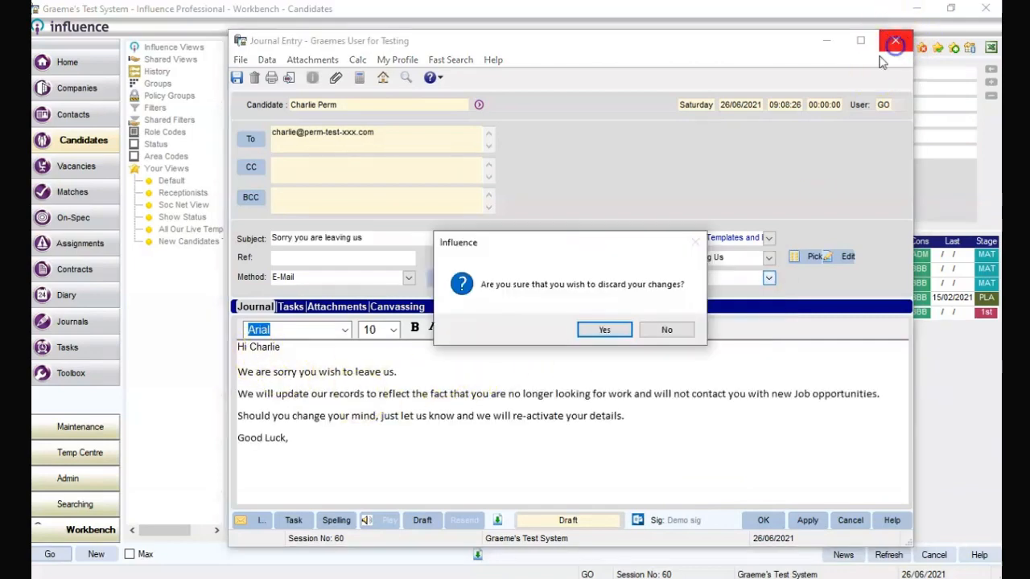
pyautogui.click(595, 329)
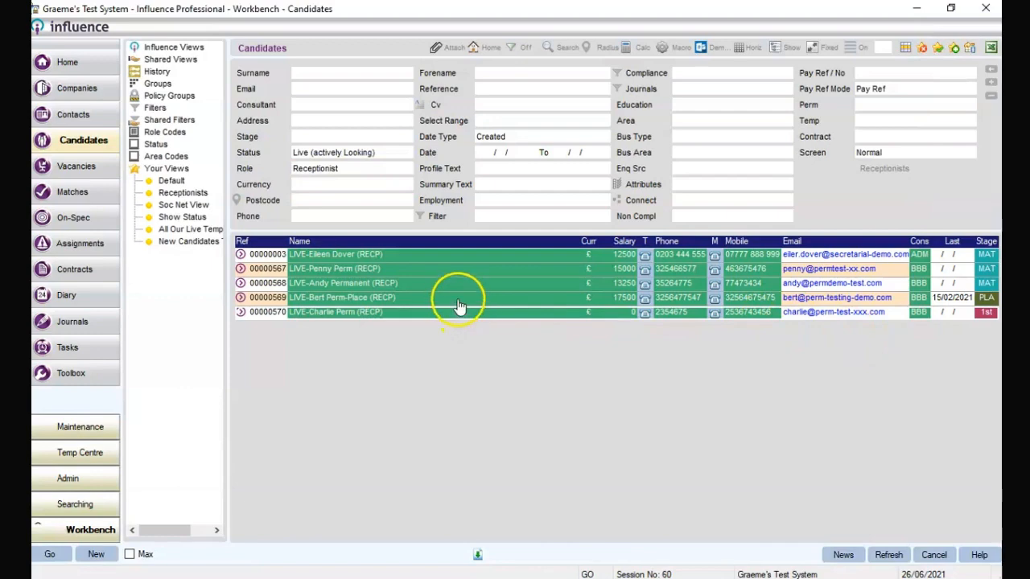
# Step: Start a new ZCAN email to the third listed candidate using the "Sorry You Are Leaving Us" template and check the greeting
pyautogui.click(852, 286)
pyautogui.click(767, 239)
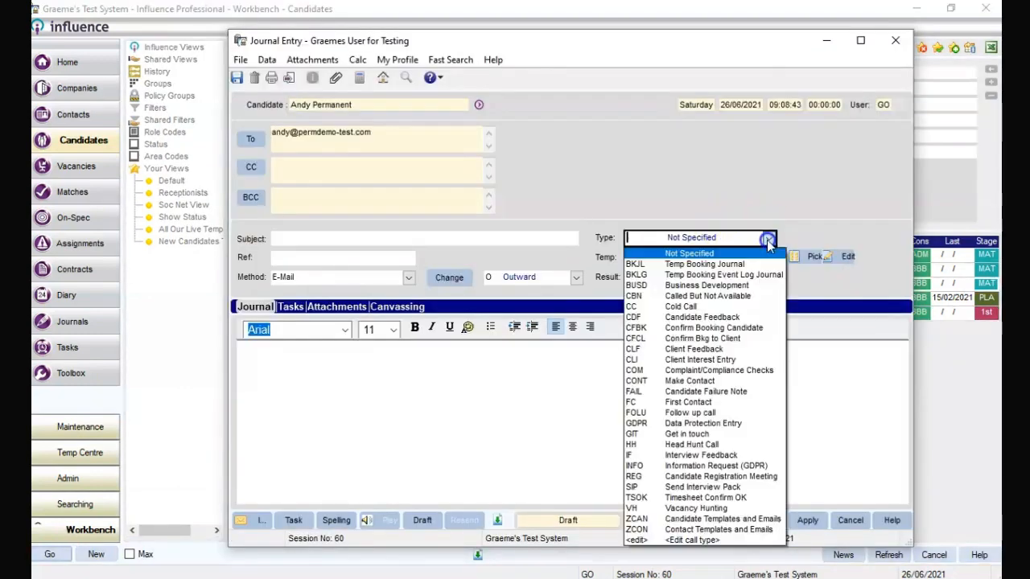
pyautogui.click(680, 519)
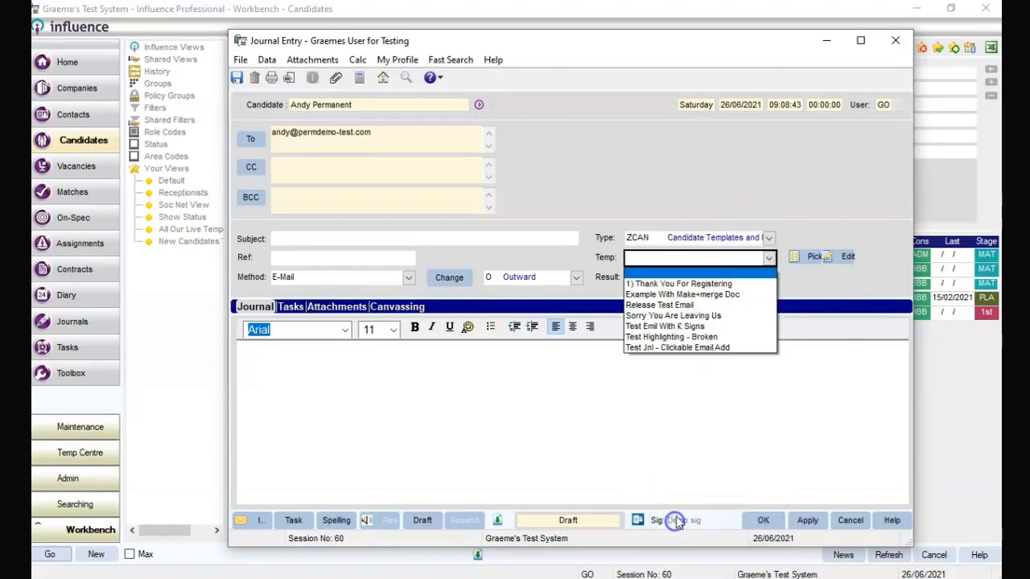
pyautogui.click(668, 315)
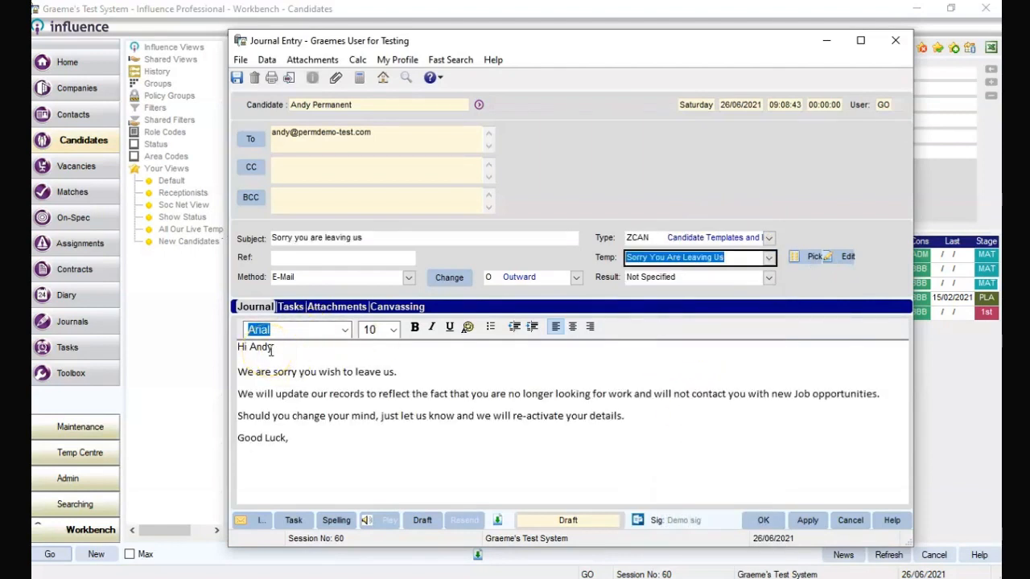
pyautogui.click(272, 350)
pyautogui.click(283, 348)
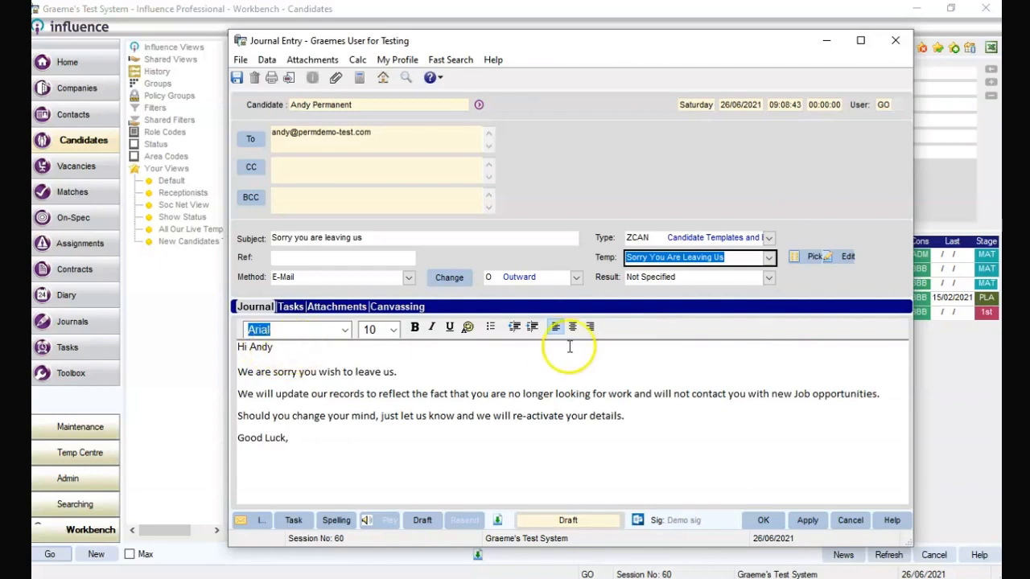
# Step: Edit the template, adding "We have your mobile number as:" after the first body sentence, followed by the Mobile merge field from Candidates 0001
pyautogui.click(849, 257)
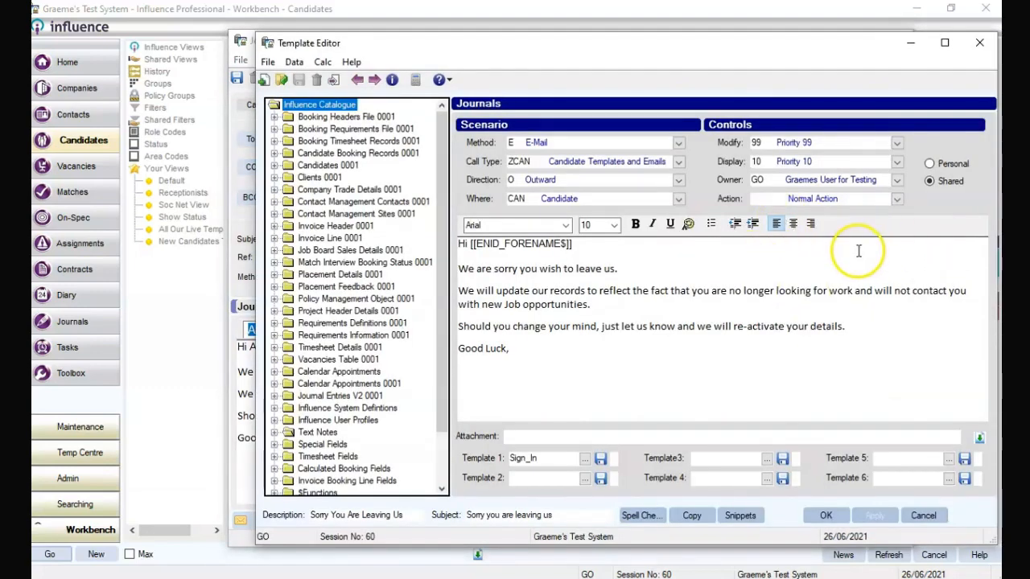
pyautogui.click(642, 271)
pyautogui.write('.')
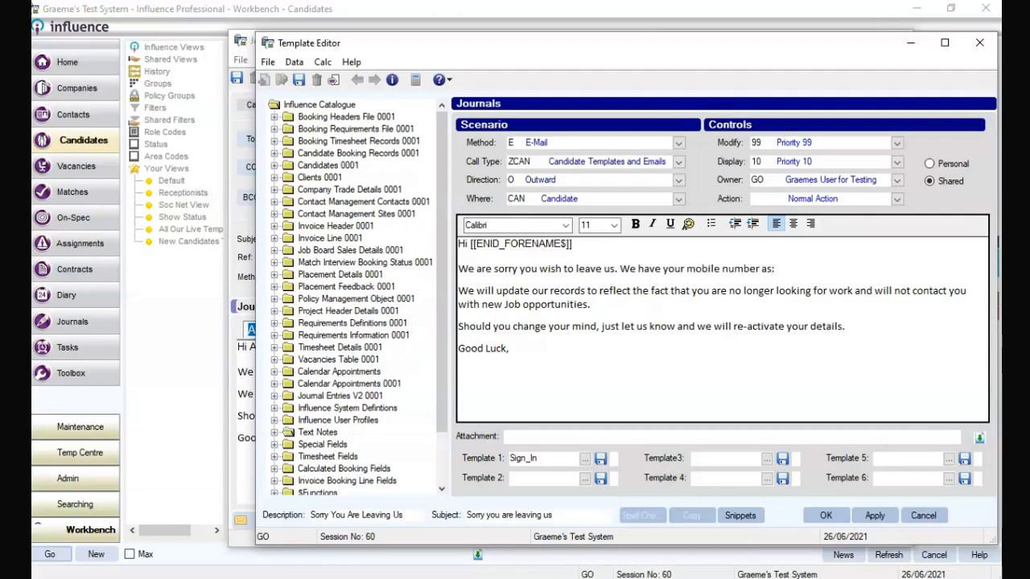
pyautogui.doubleClick(328, 167)
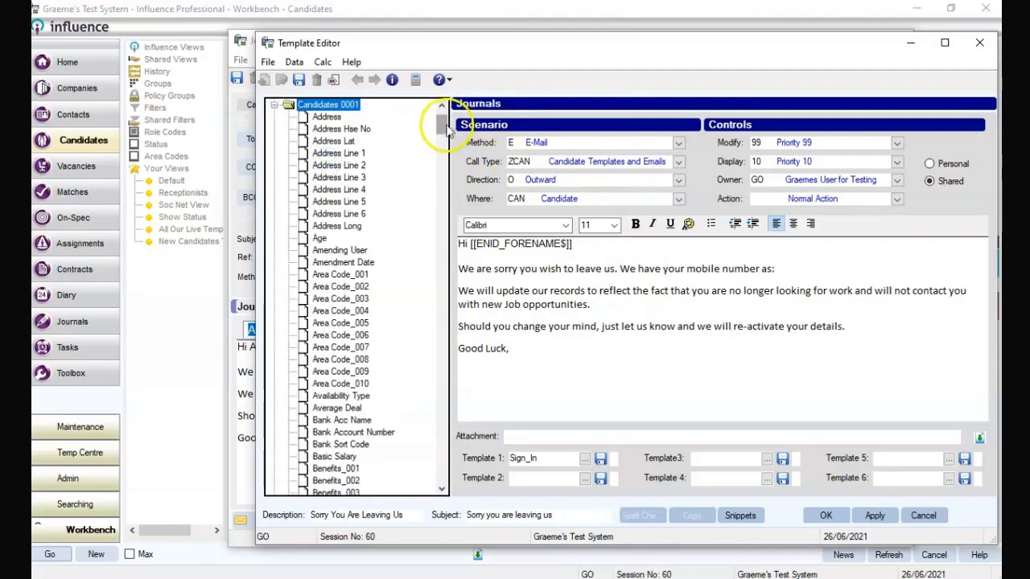
pyautogui.moveTo(439, 125); pyautogui.dragTo(443, 363)
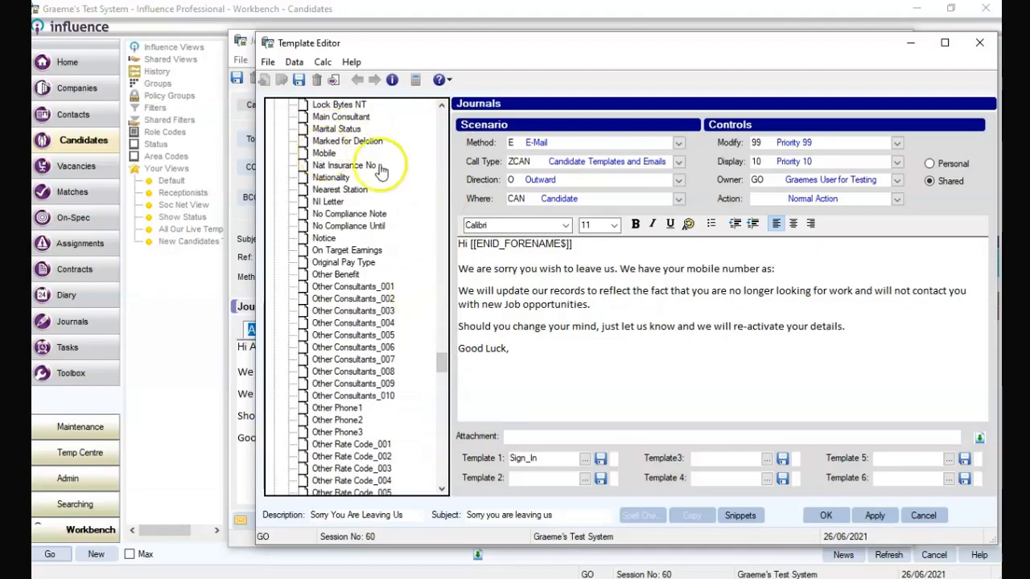
pyautogui.click(783, 266)
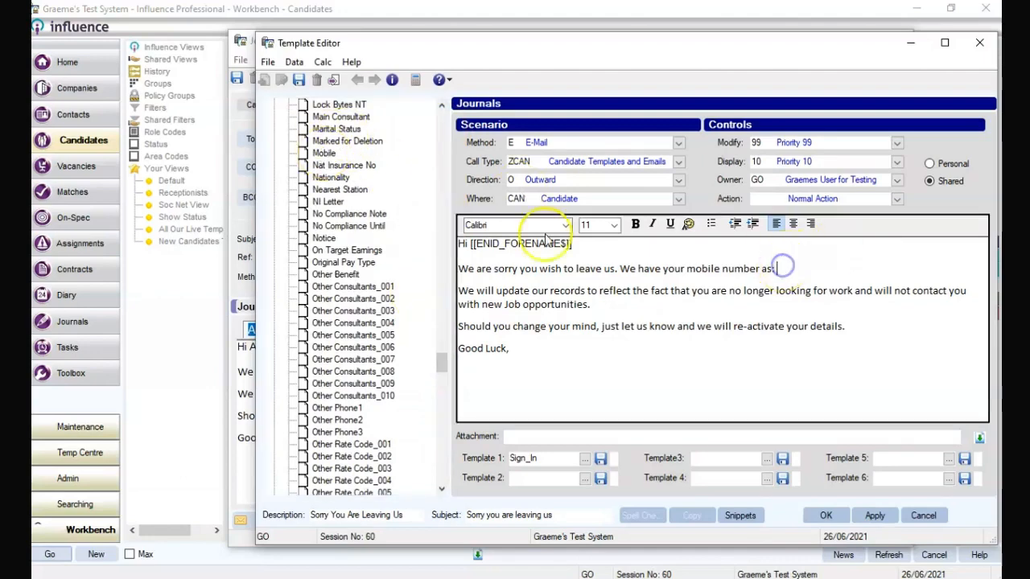
pyautogui.doubleClick(317, 158)
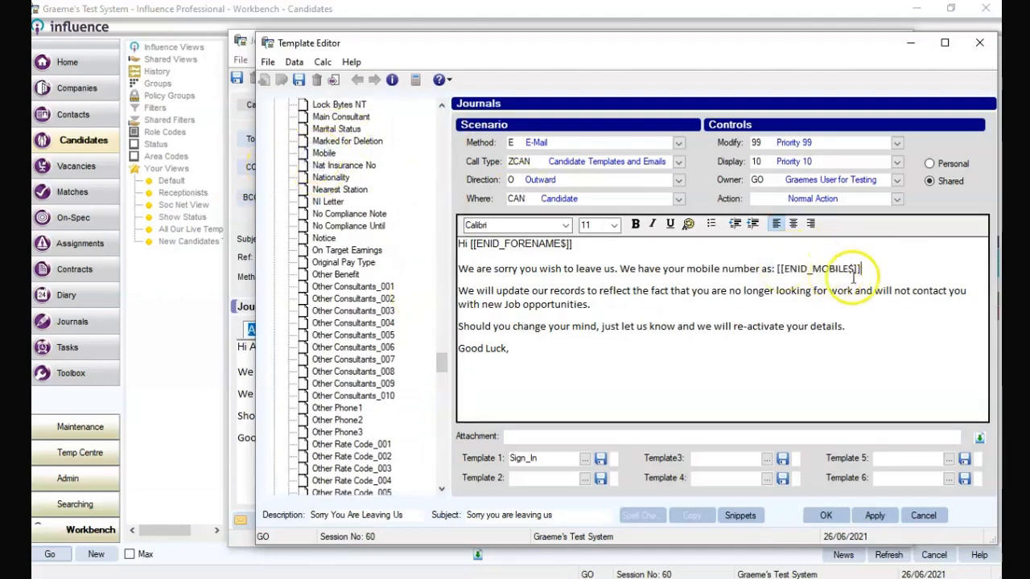
# Step: Colour the Mobile merge field red, then save the template and close the editor
pyautogui.moveTo(870, 269); pyautogui.dragTo(777, 269)
pyautogui.click(687, 223)
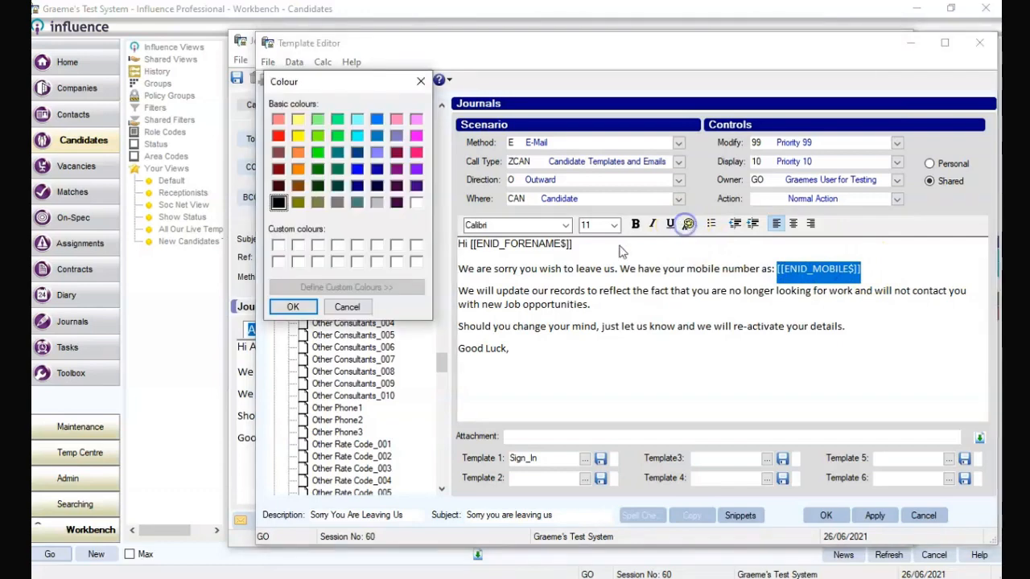
pyautogui.click(278, 135)
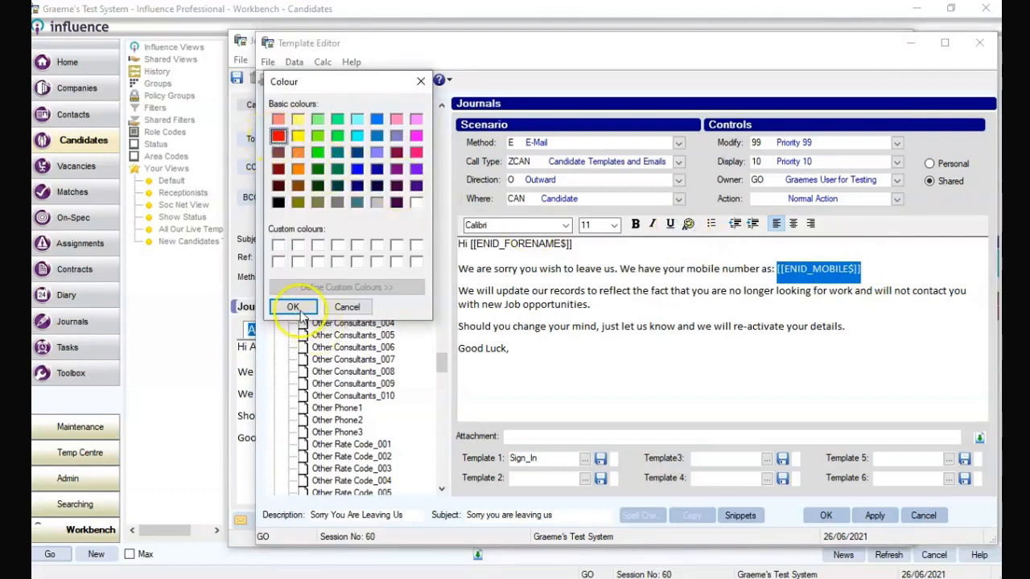
pyautogui.click(292, 307)
pyautogui.click(742, 346)
pyautogui.click(877, 515)
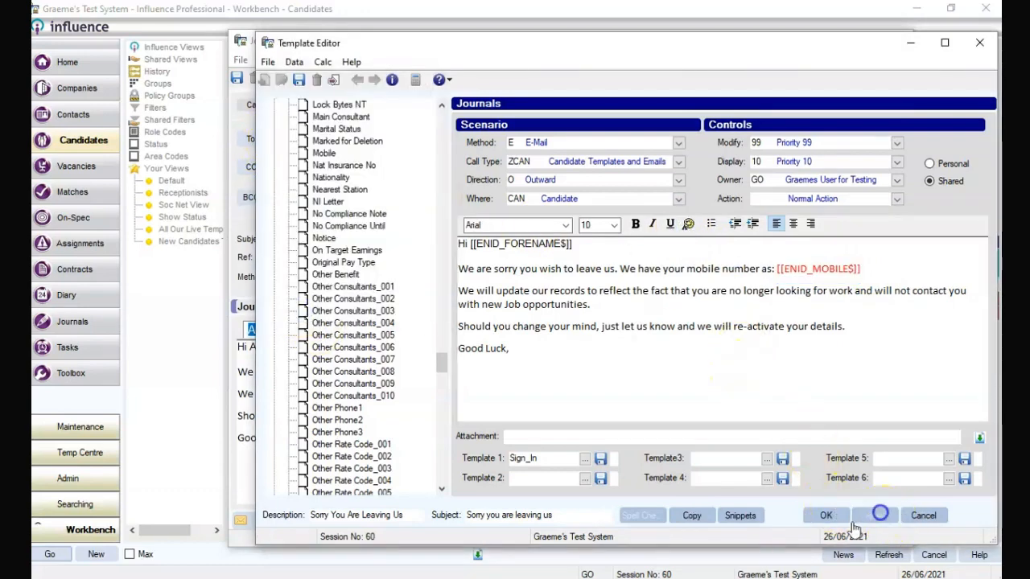
pyautogui.click(828, 516)
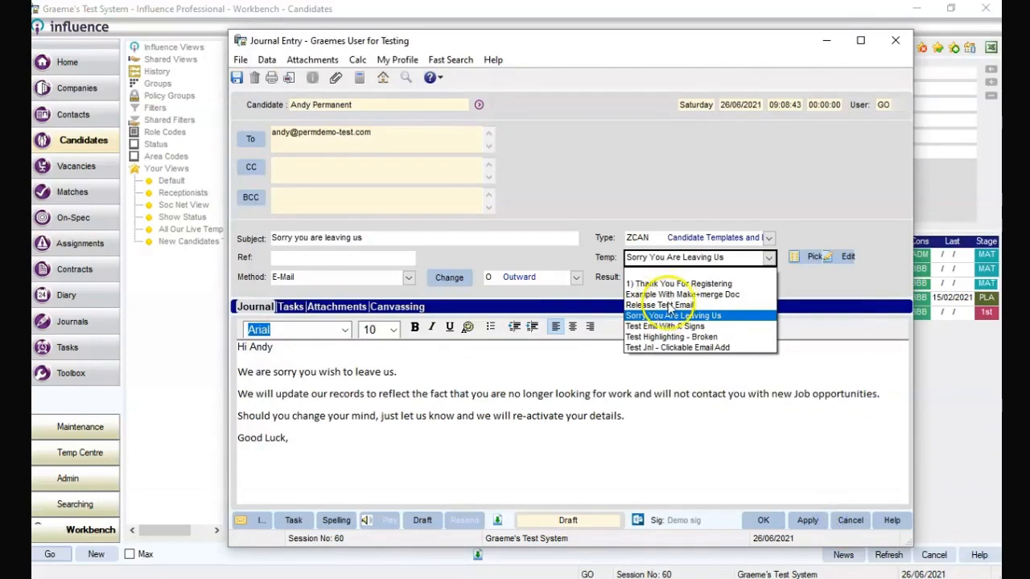
# Step: Reapply the "Sorry You Are Leaving Us" template to the email to check the merged mobile number, then discard the entry
pyautogui.click(682, 303)
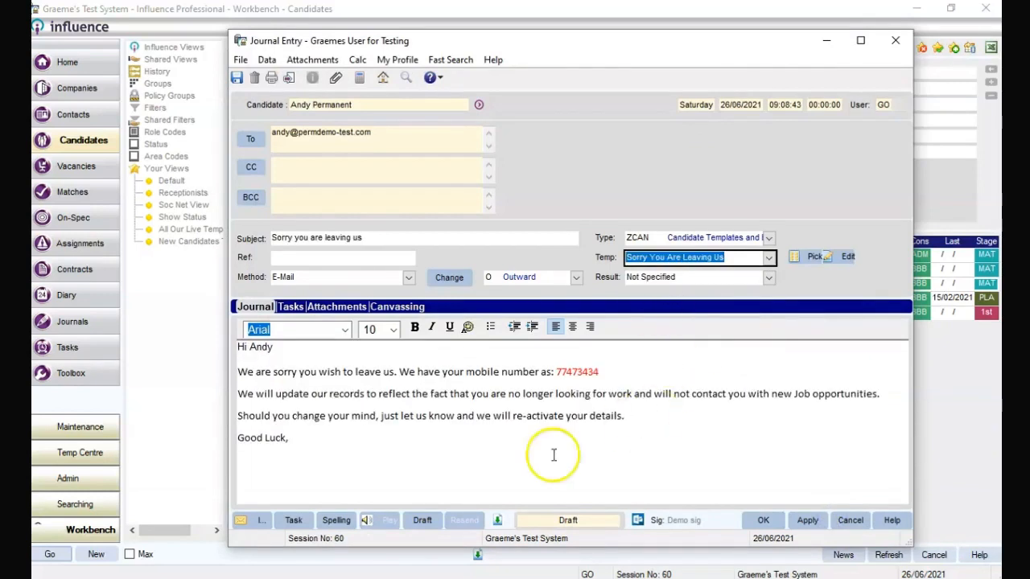
pyautogui.click(254, 412)
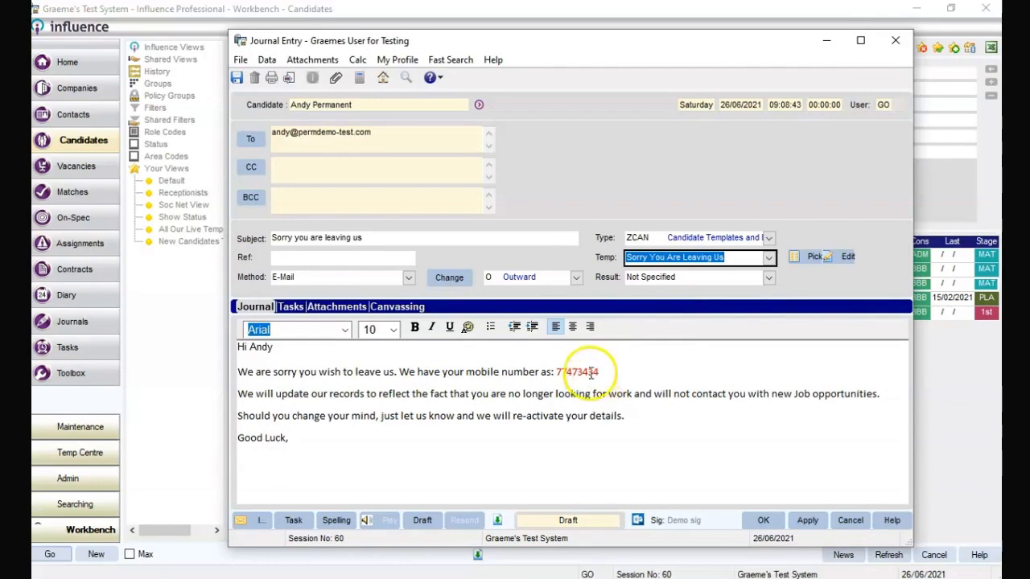
pyautogui.click(859, 520)
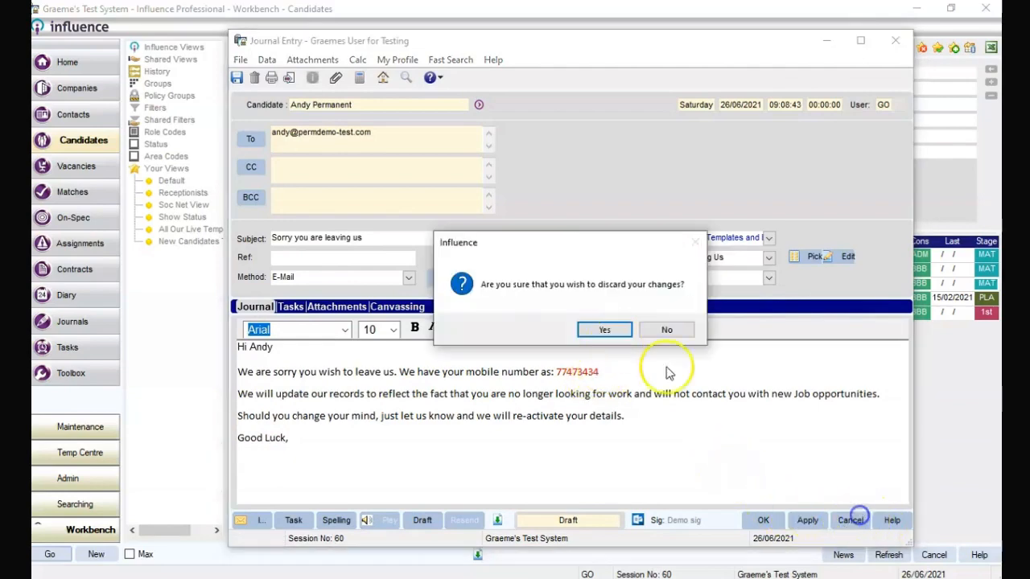
pyautogui.click(604, 330)
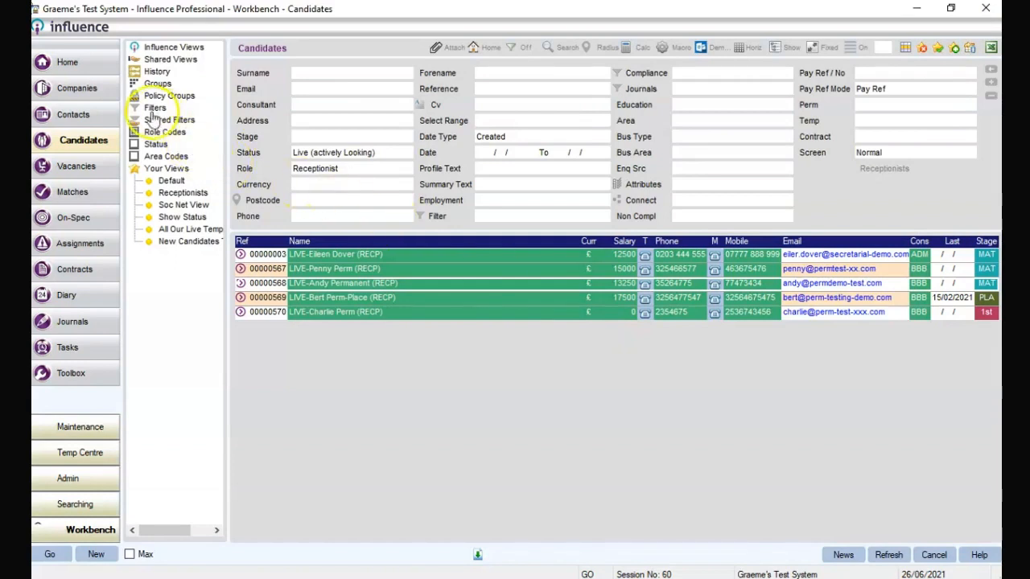
# Step: Open the Freshwood Products company record and start a new email of type ZCON to the second listed contact
pyautogui.click(95, 95)
pyautogui.click(95, 95)
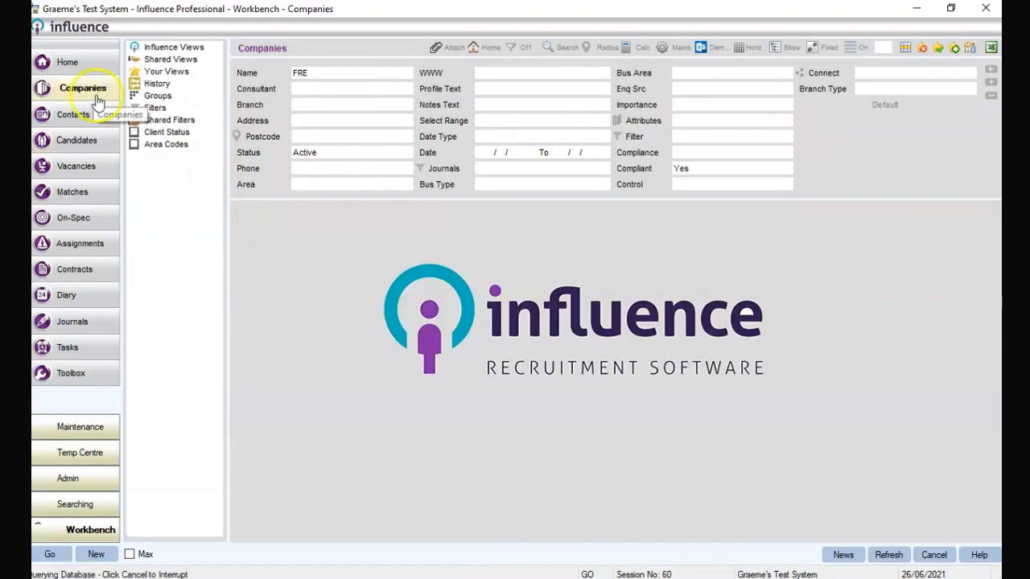
pyautogui.doubleClick(411, 223)
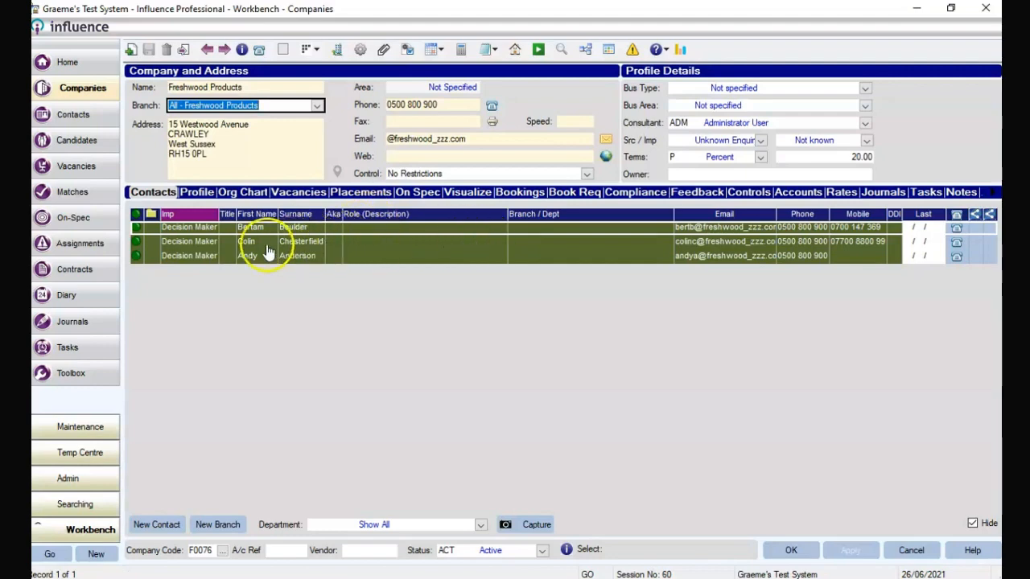
pyautogui.doubleClick(718, 251)
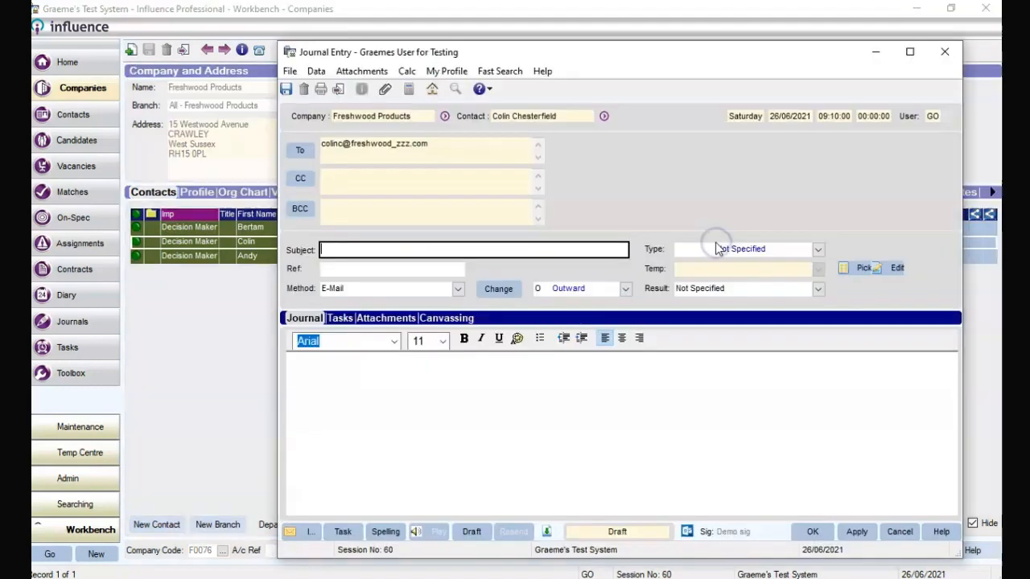
pyautogui.click(817, 250)
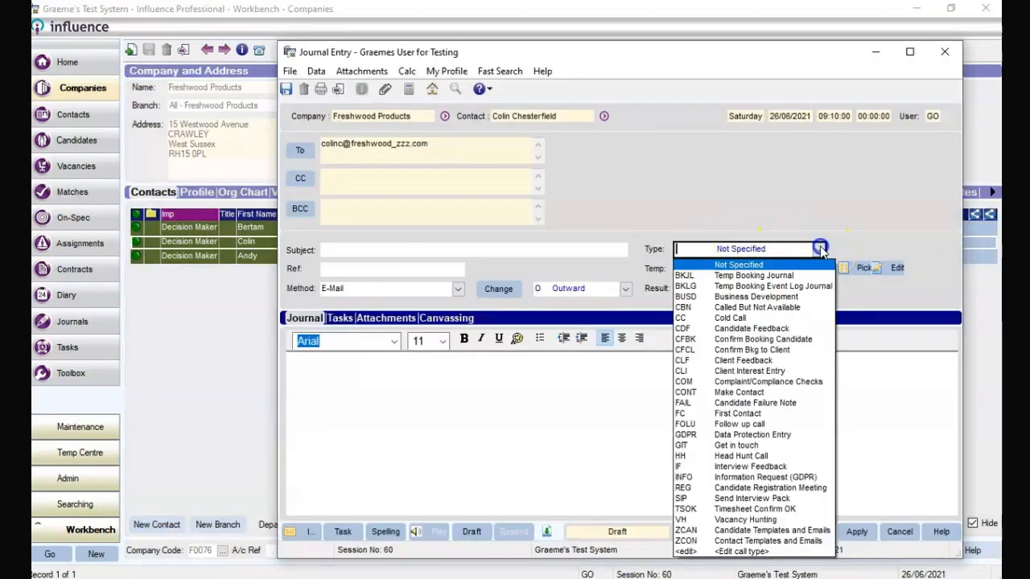
pyautogui.click(752, 541)
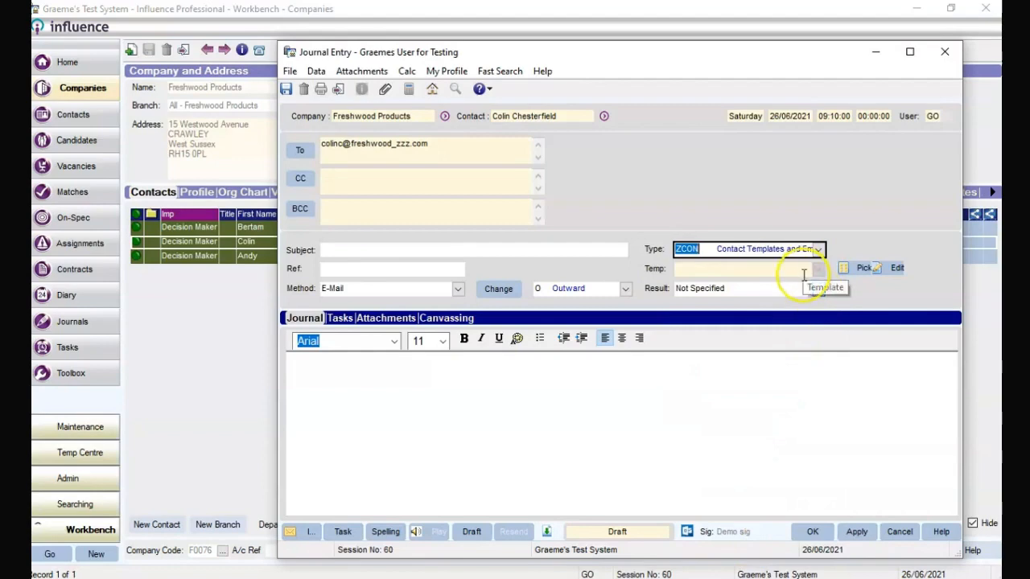
# Step: Start a new ZCON contact email template, review its scenario, and set its display level to Priority 10 and its access to Shared
pyautogui.click(890, 270)
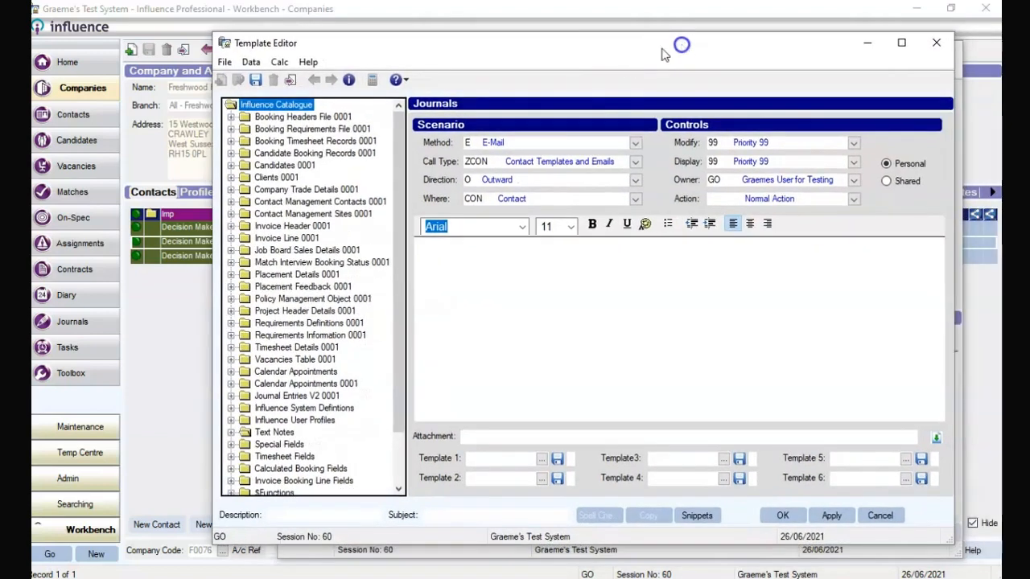
pyautogui.click(492, 143)
pyautogui.click(441, 162)
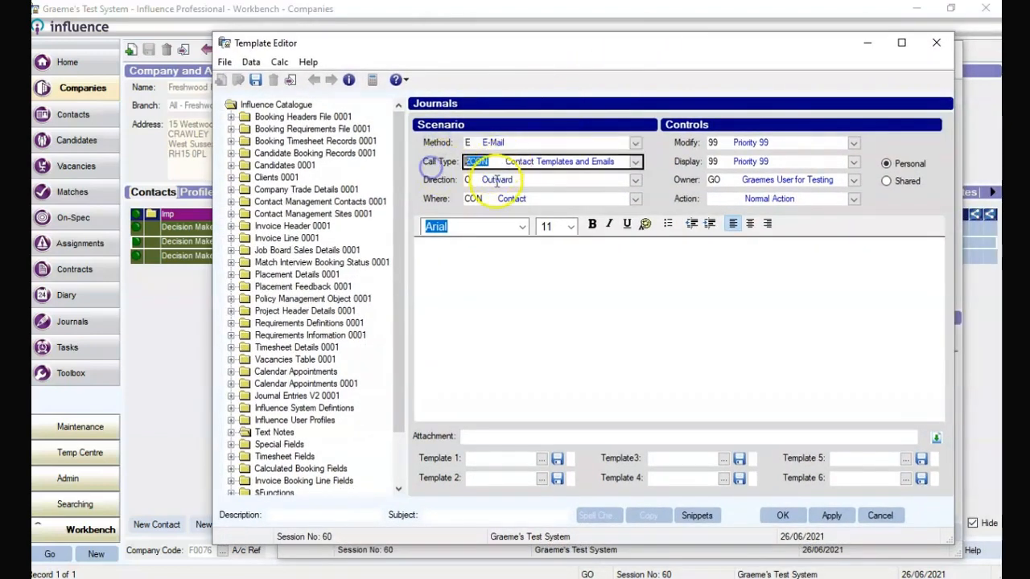
pyautogui.click(440, 181)
pyautogui.click(436, 198)
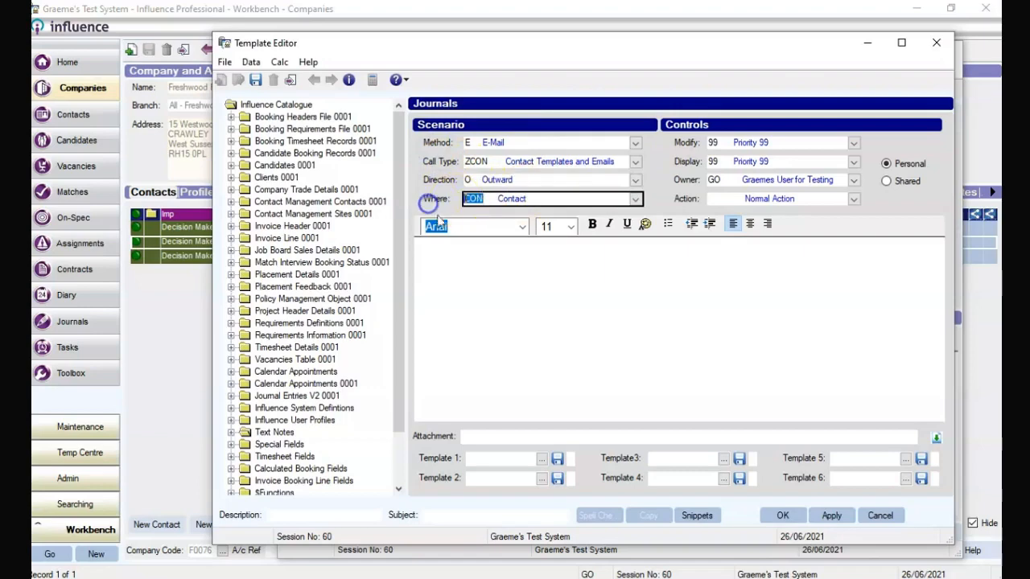
pyautogui.click(783, 143)
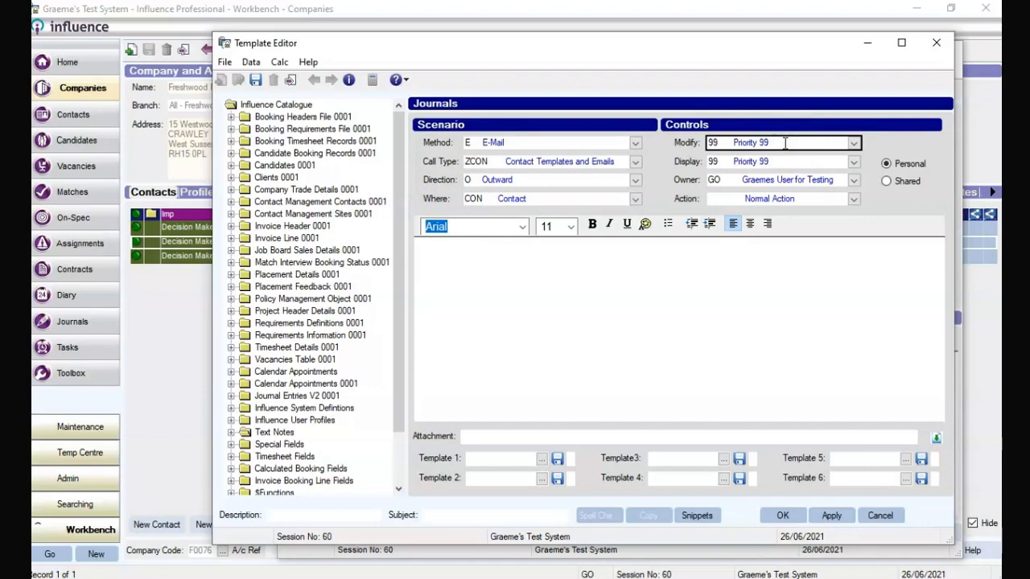
pyautogui.click(854, 162)
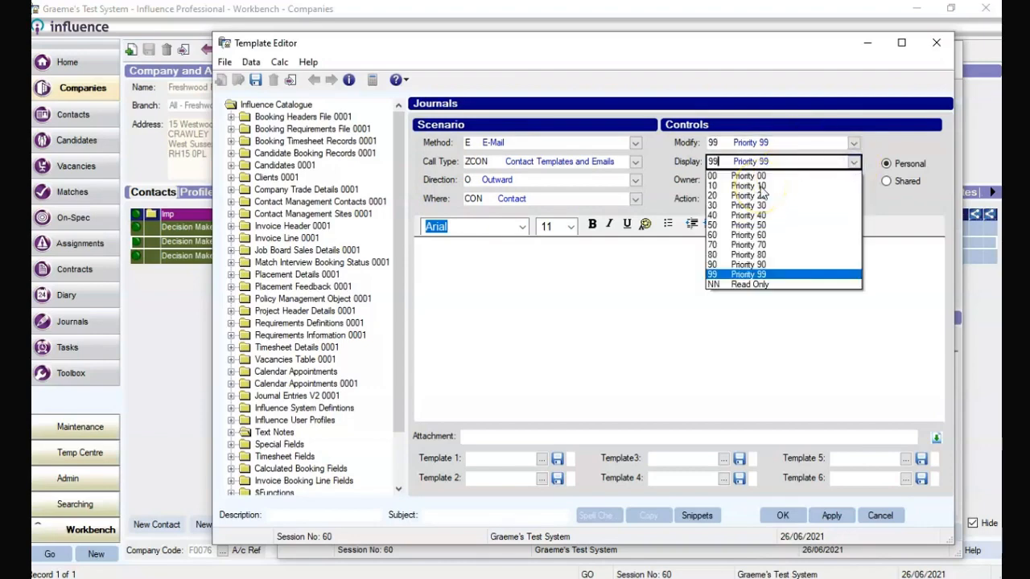
pyautogui.click(760, 186)
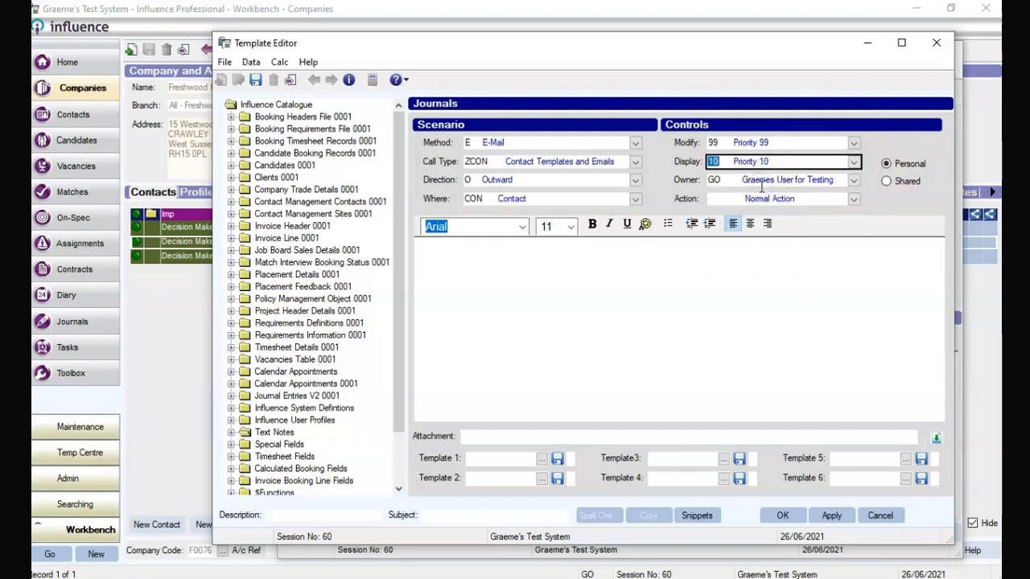
pyautogui.click(888, 182)
# Step: Write body: "Hi xxxxxxxx", "Thank you for speaking to me earlier. I will send over some information shortly. If you have any questions, feel free to call me."
pyautogui.click(434, 253)
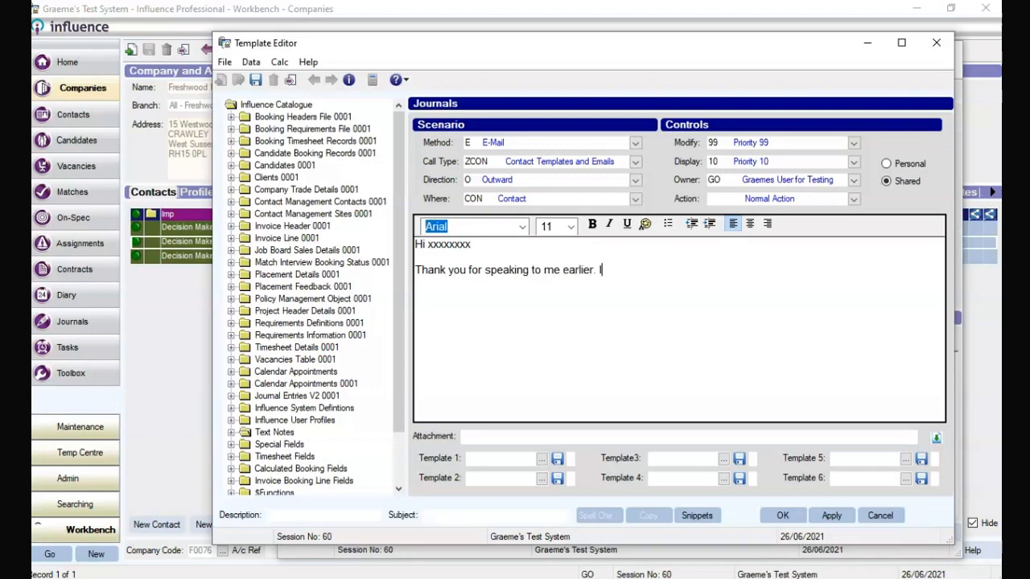
pyautogui.write('end over some information shortly.')
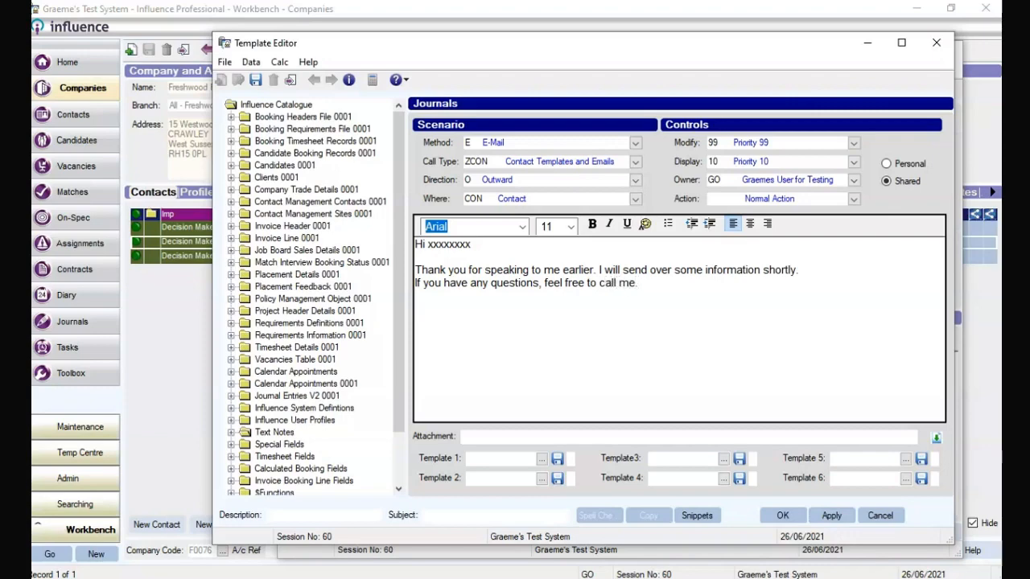
# Step: Set the template's description to "Simple Into" and its subject to "Introducing Influence Agency"
pyautogui.click(294, 513)
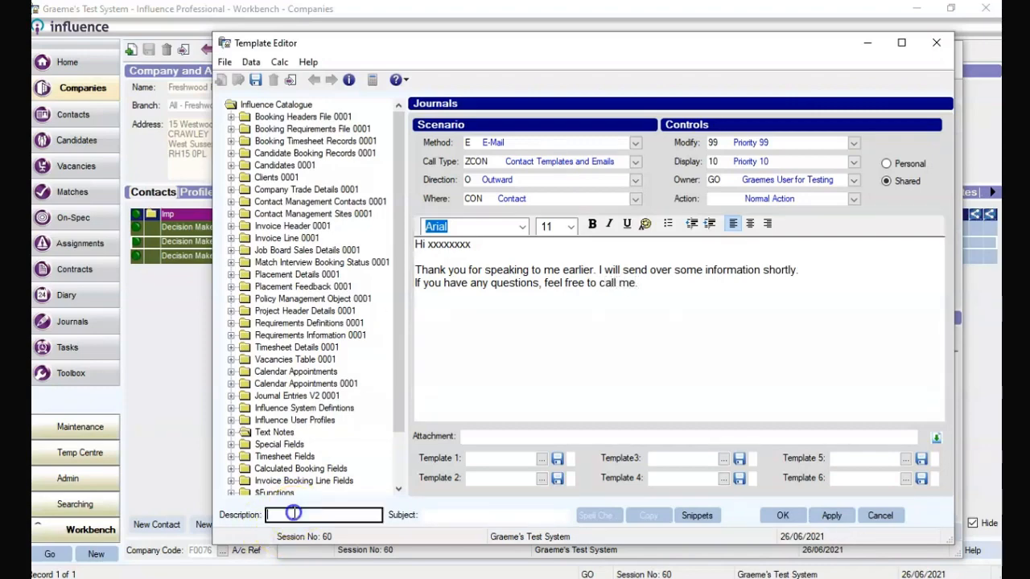
pyautogui.write('Simple Into')
pyautogui.click(427, 515)
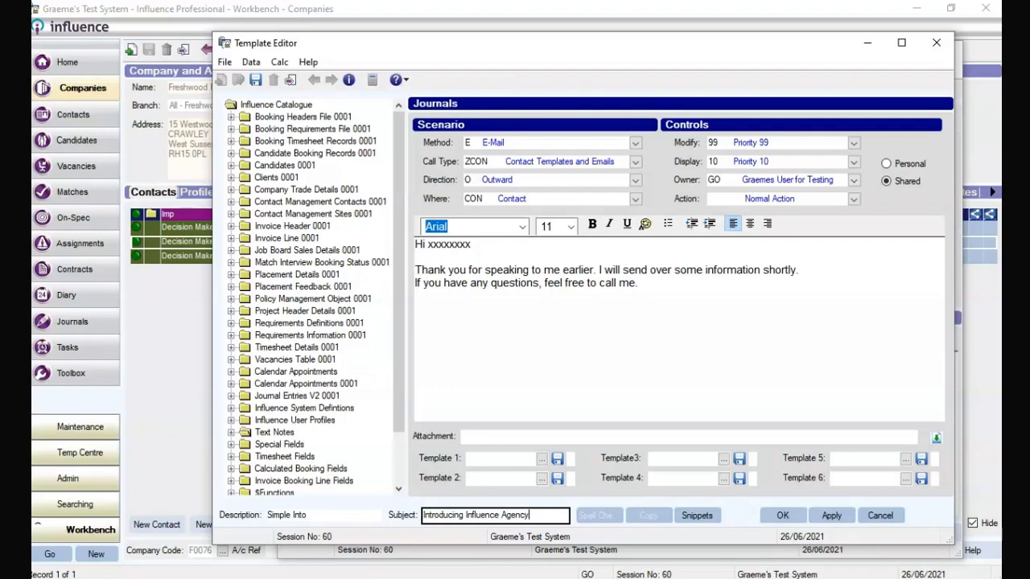
pyautogui.hotkey('shift', 'Tab')
# Step: Replace the "xxxxxxxx" placeholder in the greeting with the Forename merge field from Contact Management Contacts 0001
pyautogui.click(613, 329)
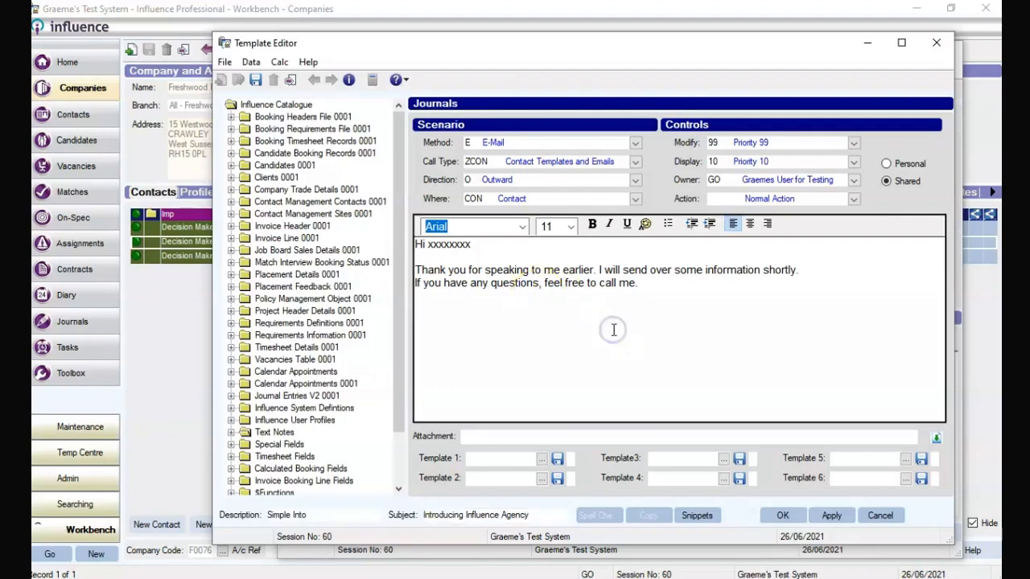
pyautogui.click(469, 244)
pyautogui.moveTo(469, 243); pyautogui.dragTo(427, 244)
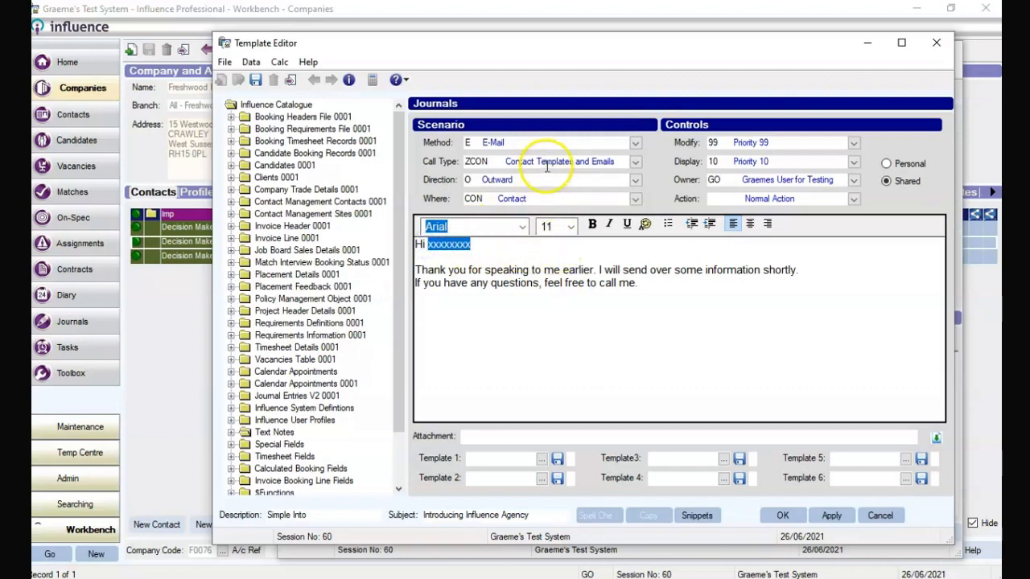
pyautogui.doubleClick(292, 202)
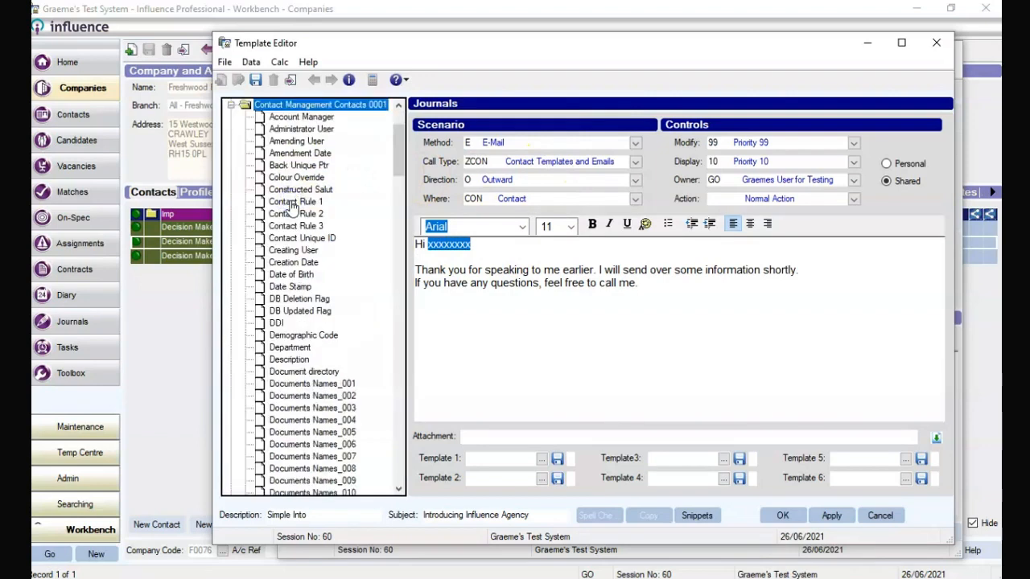
pyautogui.click(291, 266)
pyautogui.scroll(-5, 292, 270)
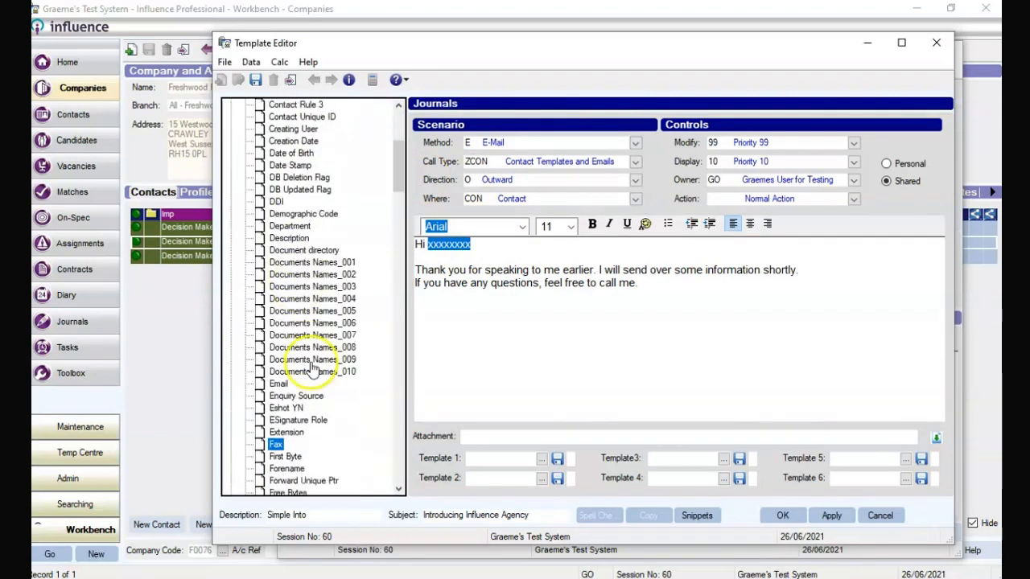
pyautogui.click(282, 371)
pyautogui.click(288, 396)
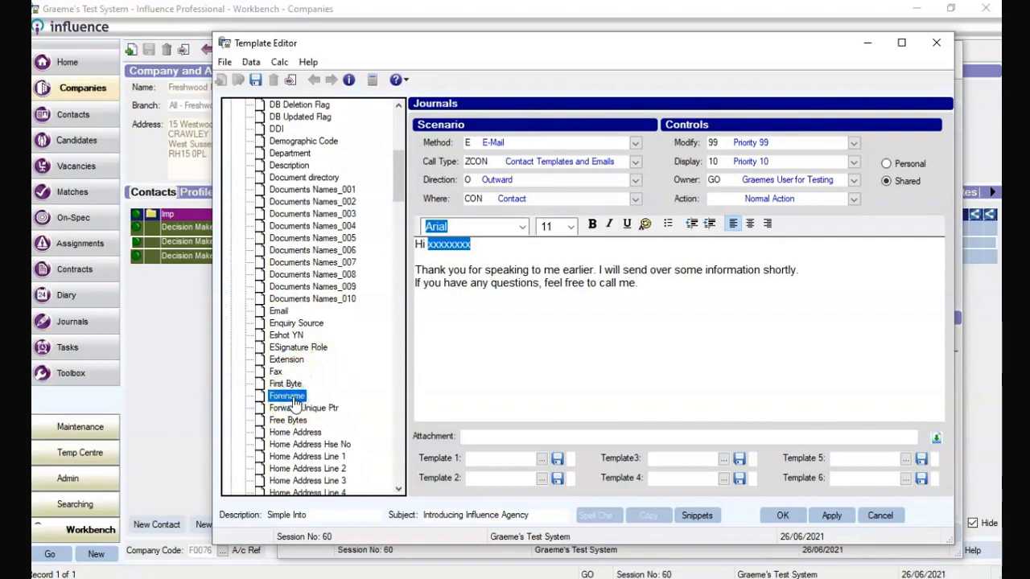
pyautogui.doubleClick(287, 398)
pyautogui.click(491, 258)
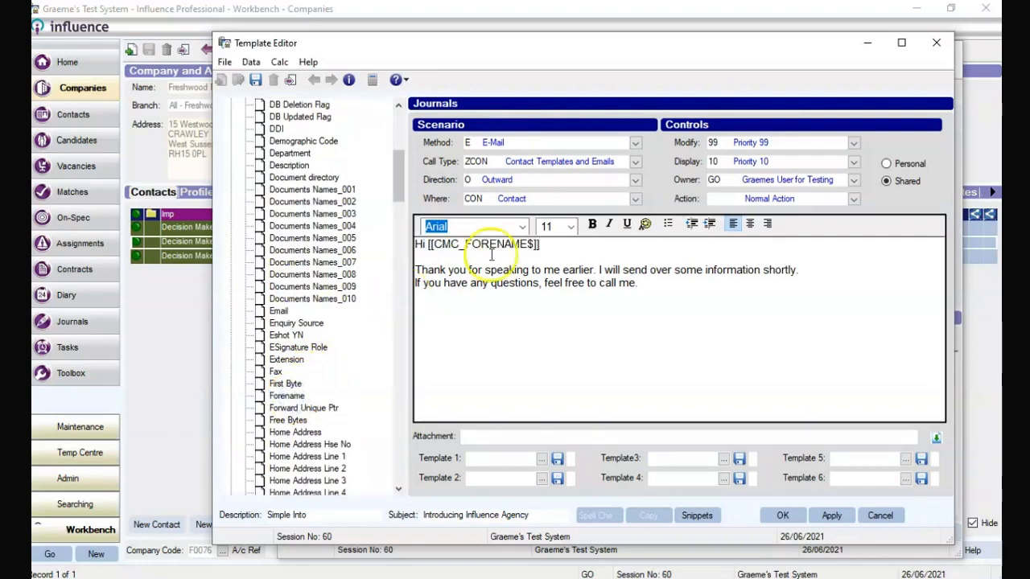
# Step: Save the "Simple Into" template, close its editor, and discard the draft email to the Freshwood Products contact
pyautogui.click(832, 516)
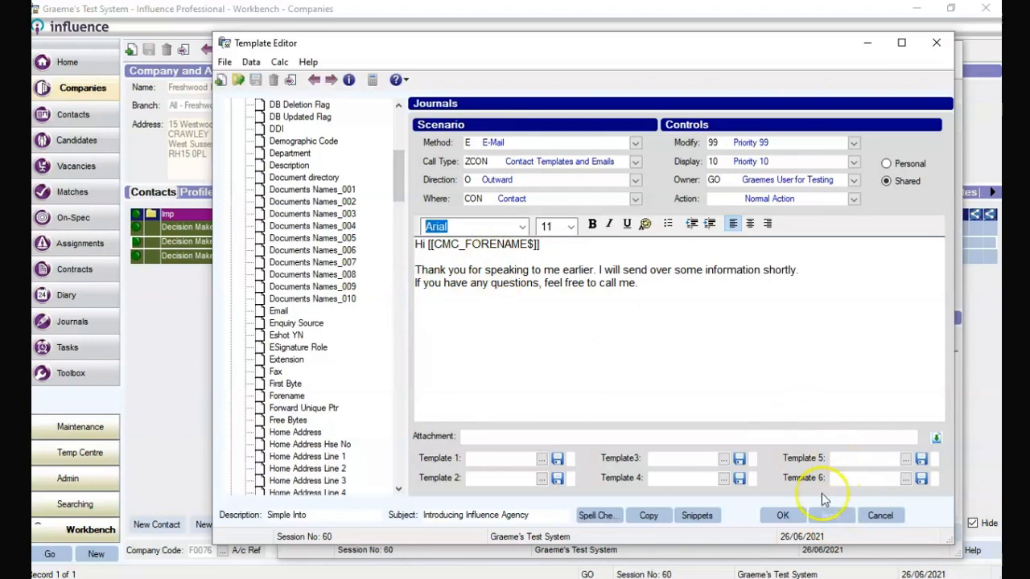
pyautogui.click(790, 521)
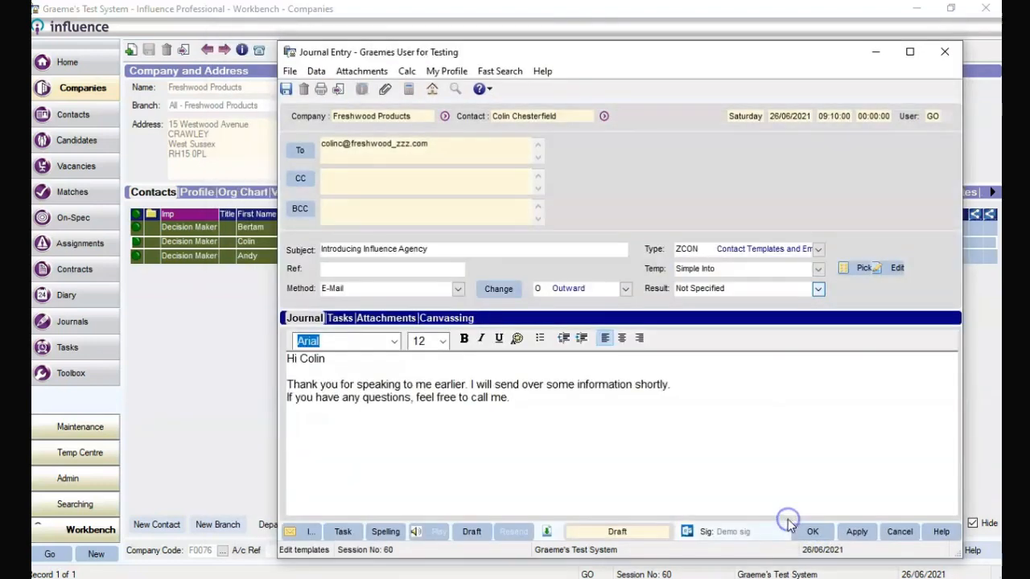
pyautogui.click(893, 527)
pyautogui.click(653, 341)
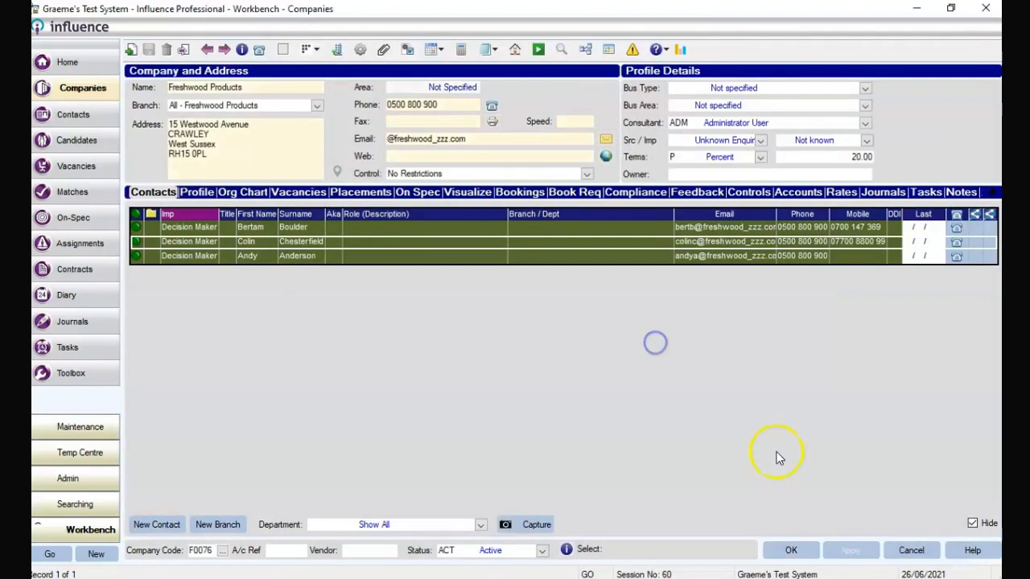
# Step: Close the Freshwood Products record, filter the companies by names starting with "L", and open the Little Fish record
pyautogui.click(793, 550)
pyautogui.moveTo(314, 74); pyautogui.dragTo(262, 73)
pyautogui.write('L')
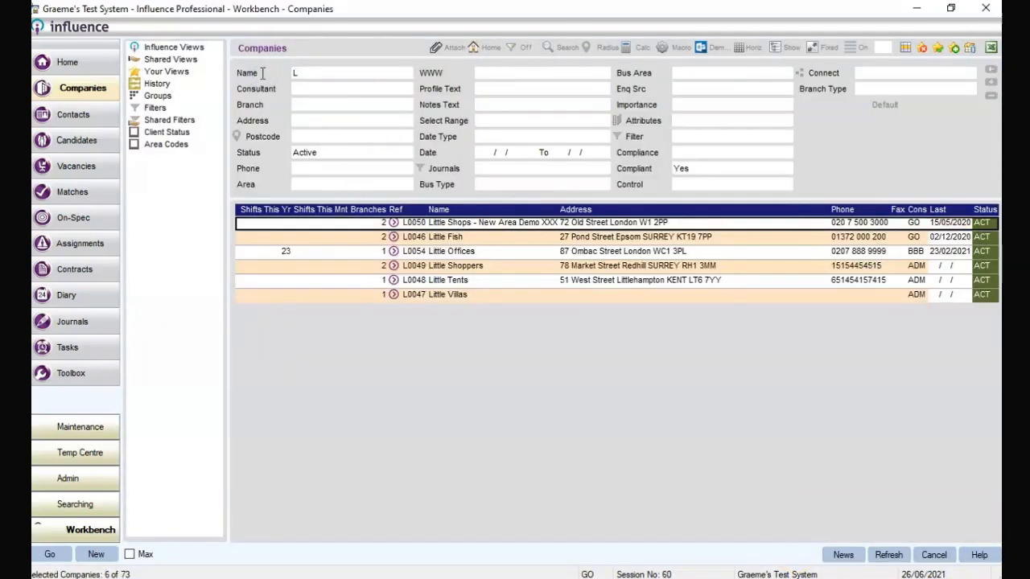
pyautogui.click(402, 238)
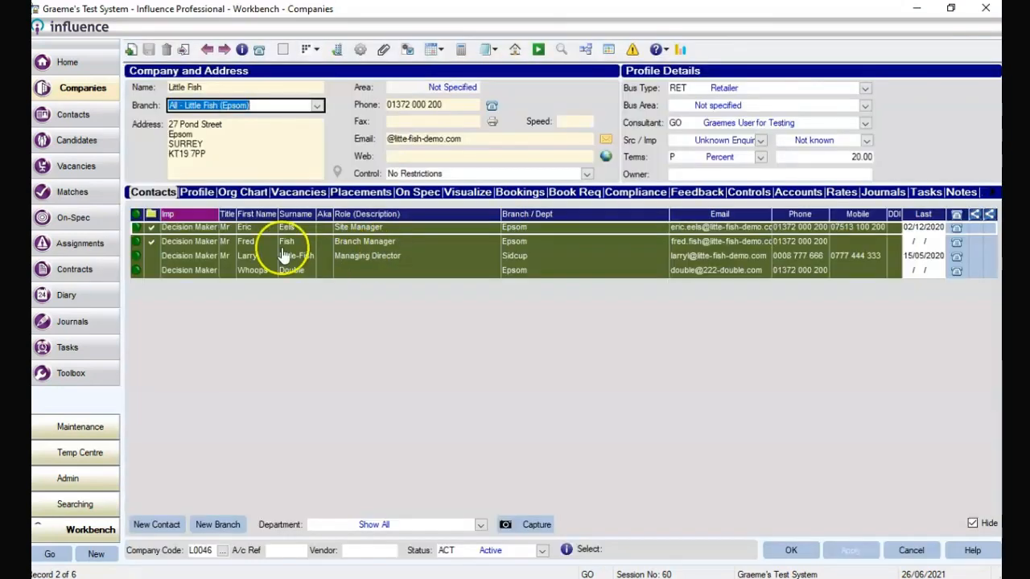
# Step: Start a new email to Little Fish's Branch Manager and set its type to ZCON, Contact Templates and Emails
pyautogui.doubleClick(722, 250)
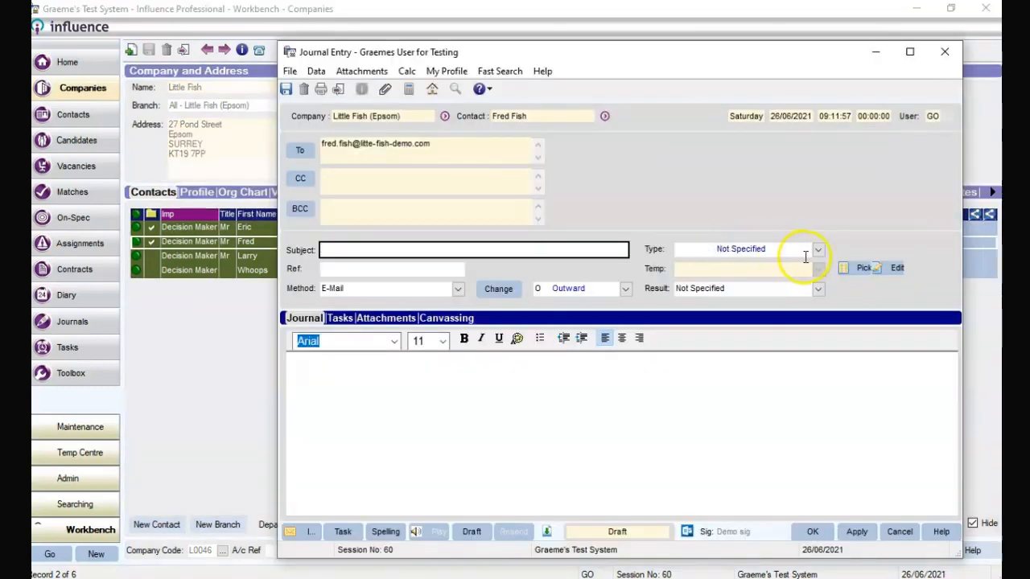
pyautogui.click(807, 252)
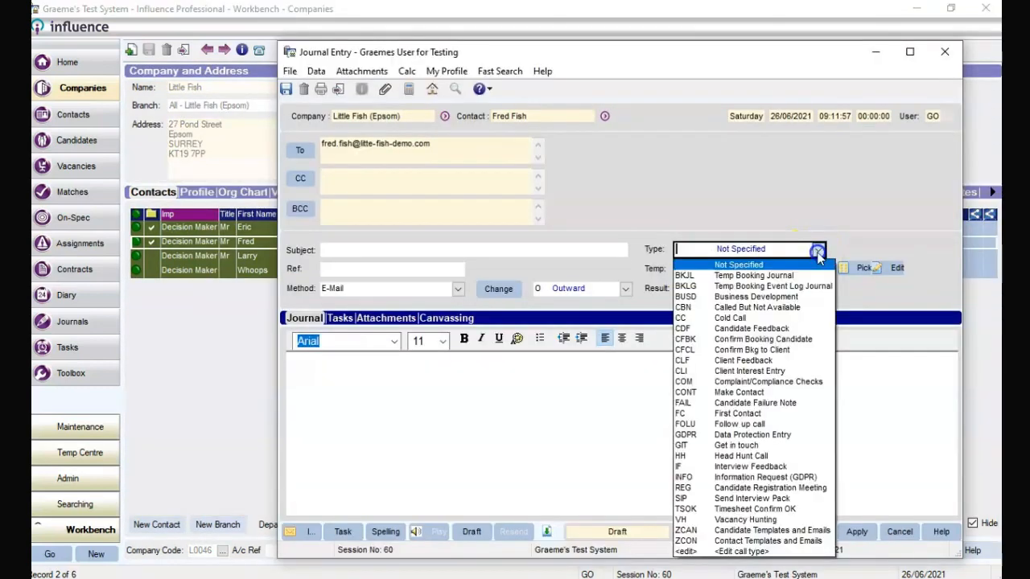
pyautogui.click(757, 541)
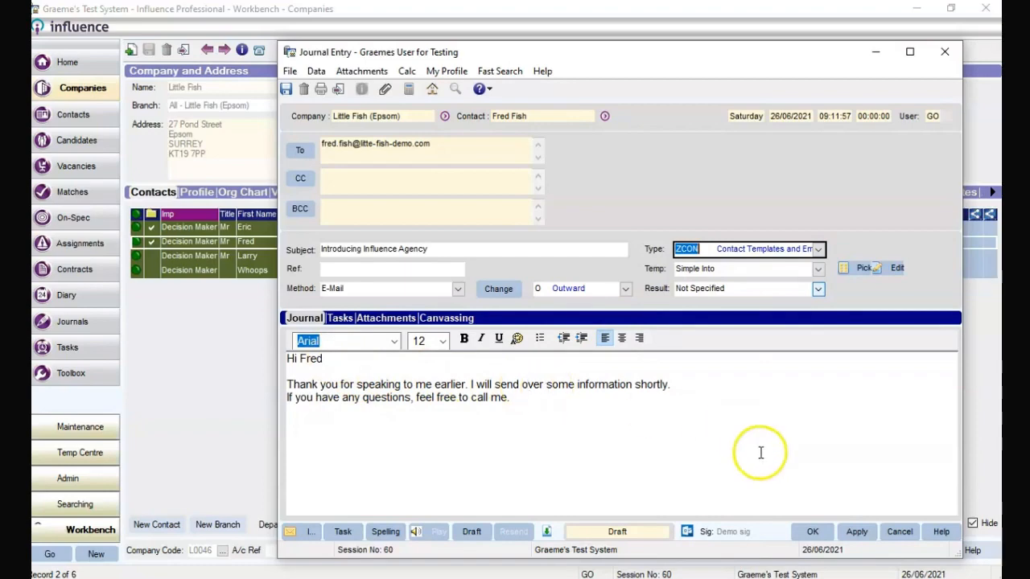
# Step: Confirm the journal entry to generate the Outlook message, check its demo signature, and close the message without saving
pyautogui.click(814, 531)
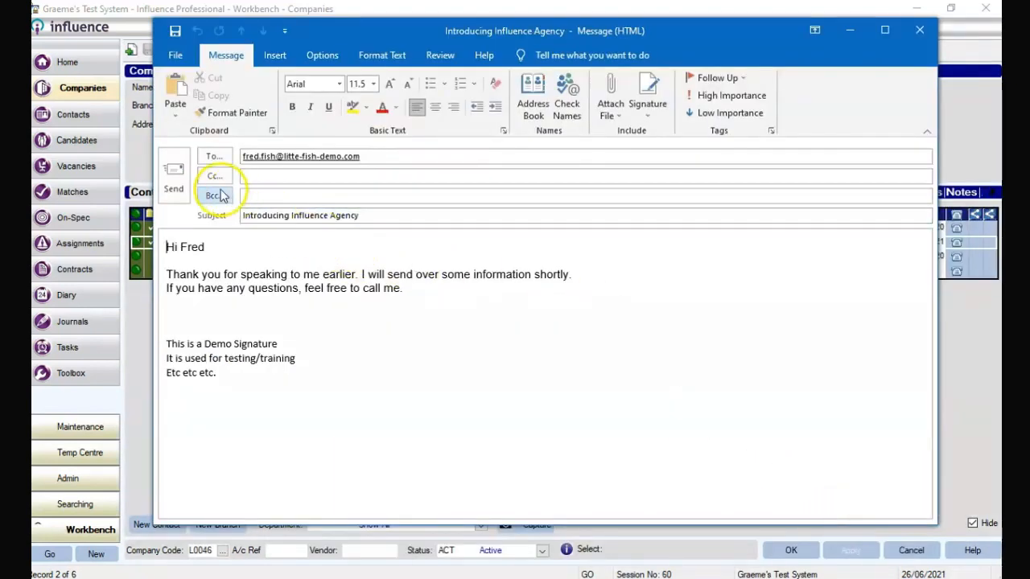
pyautogui.click(229, 387)
pyautogui.keyDown('shift'); pyautogui.click(187, 359); pyautogui.keyUp('shift')
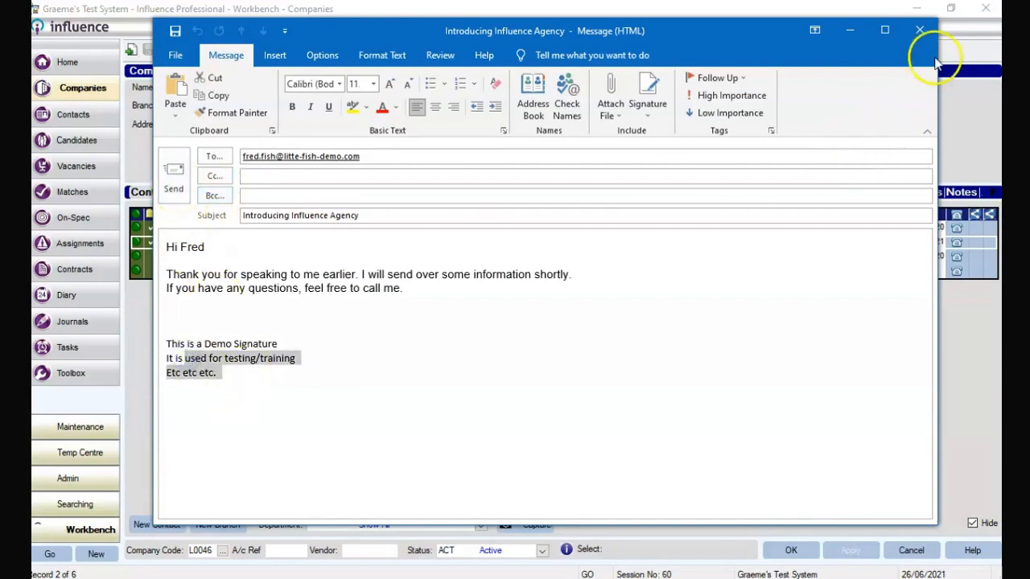
pyautogui.click(921, 31)
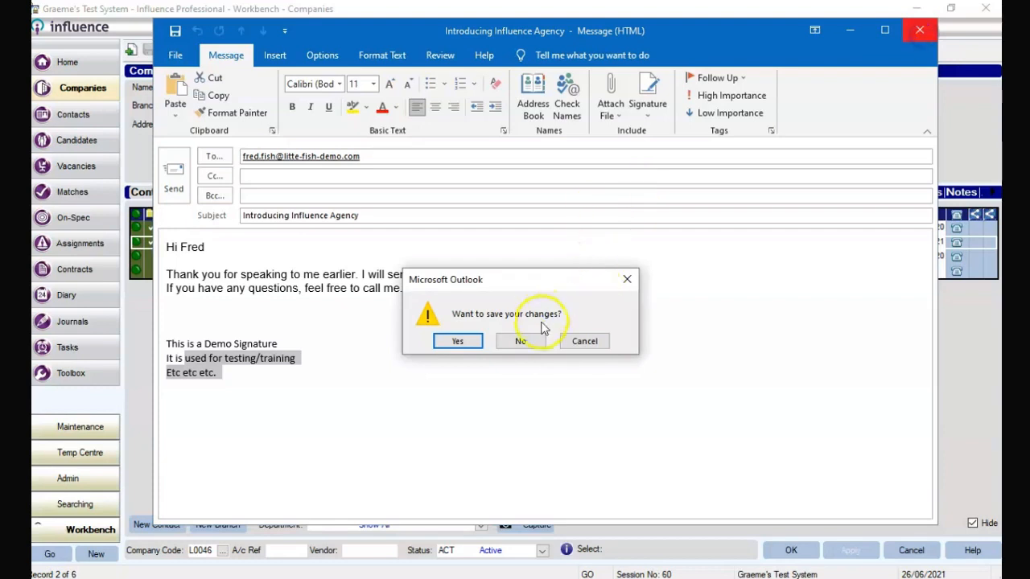
pyautogui.click(521, 343)
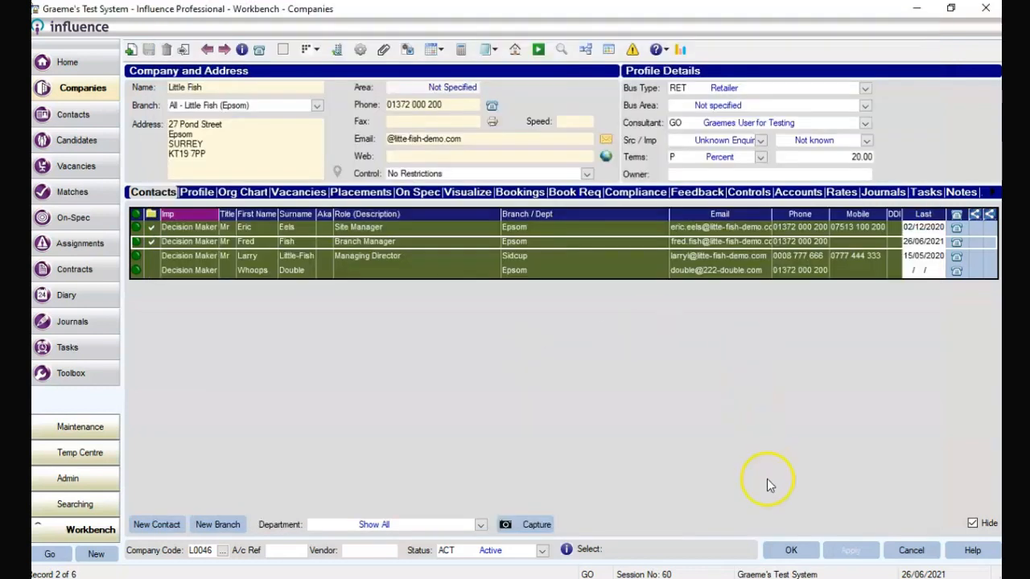